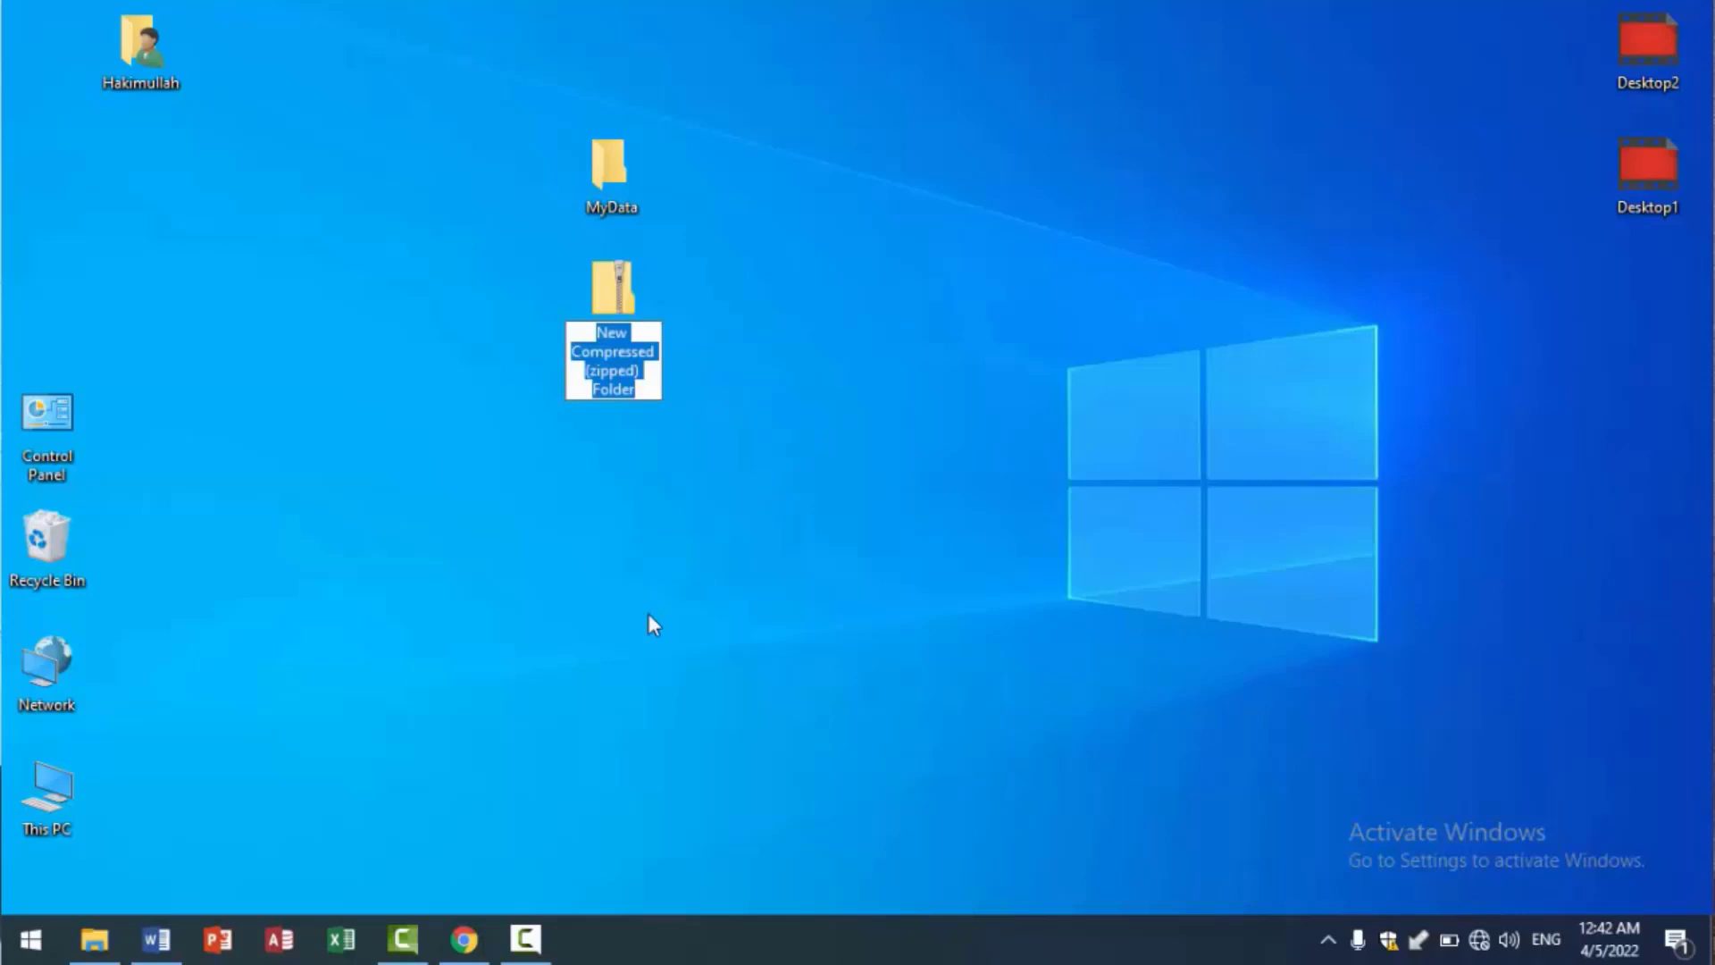
Name the new compressed (zipped) folder on the desktop Windows10.
{"action": "type", "text": "W"}
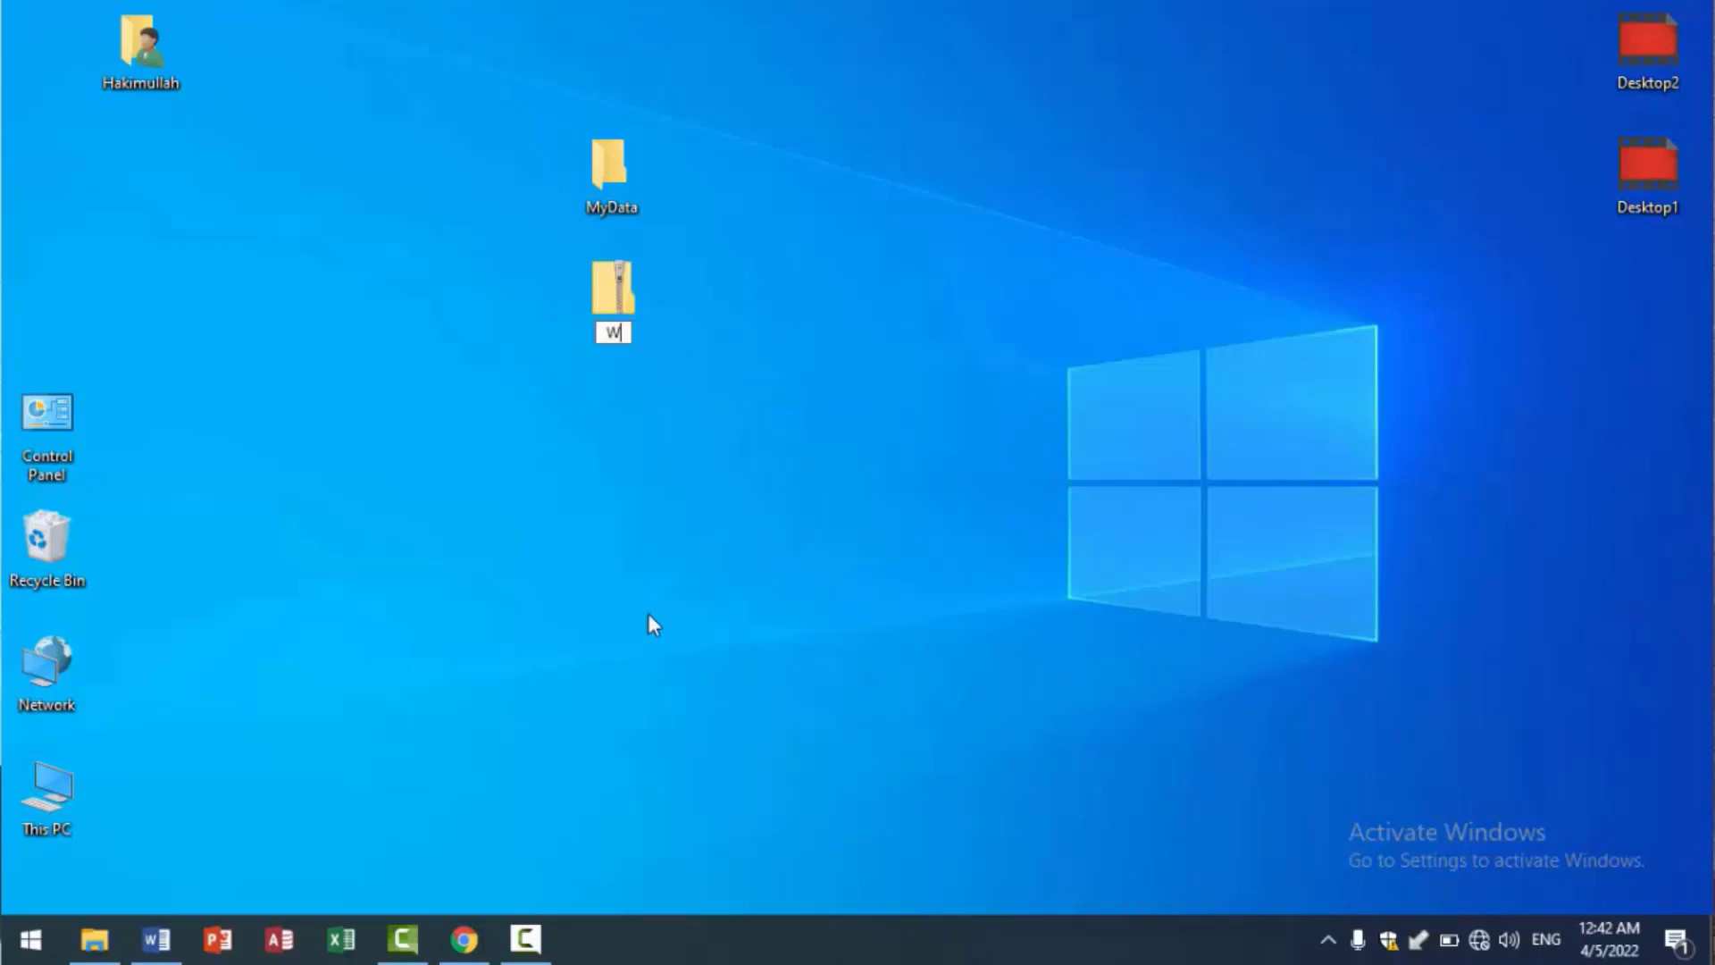
{"action": "type", "text": "indows10"}
{"action": "key", "text": "Return"}
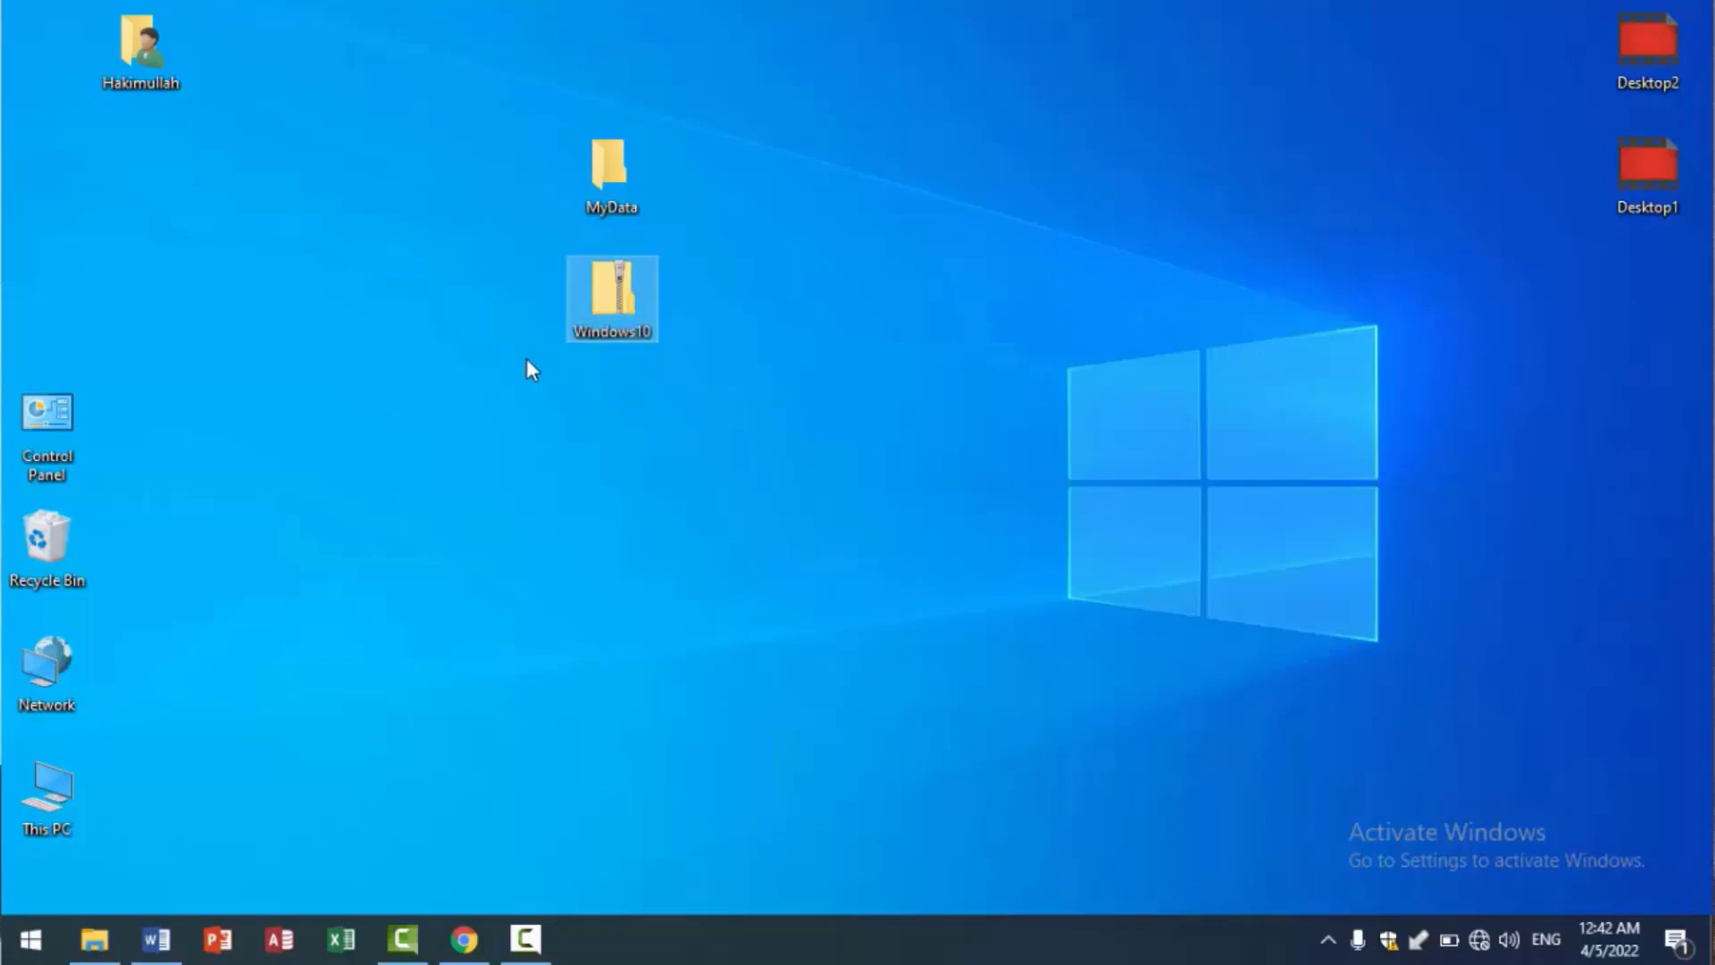
Copy the Electrical List, Table of Contents and Title Layout files from the MyData folder to the desktop.
{"action": "left_click", "coordinate": [625, 183]}
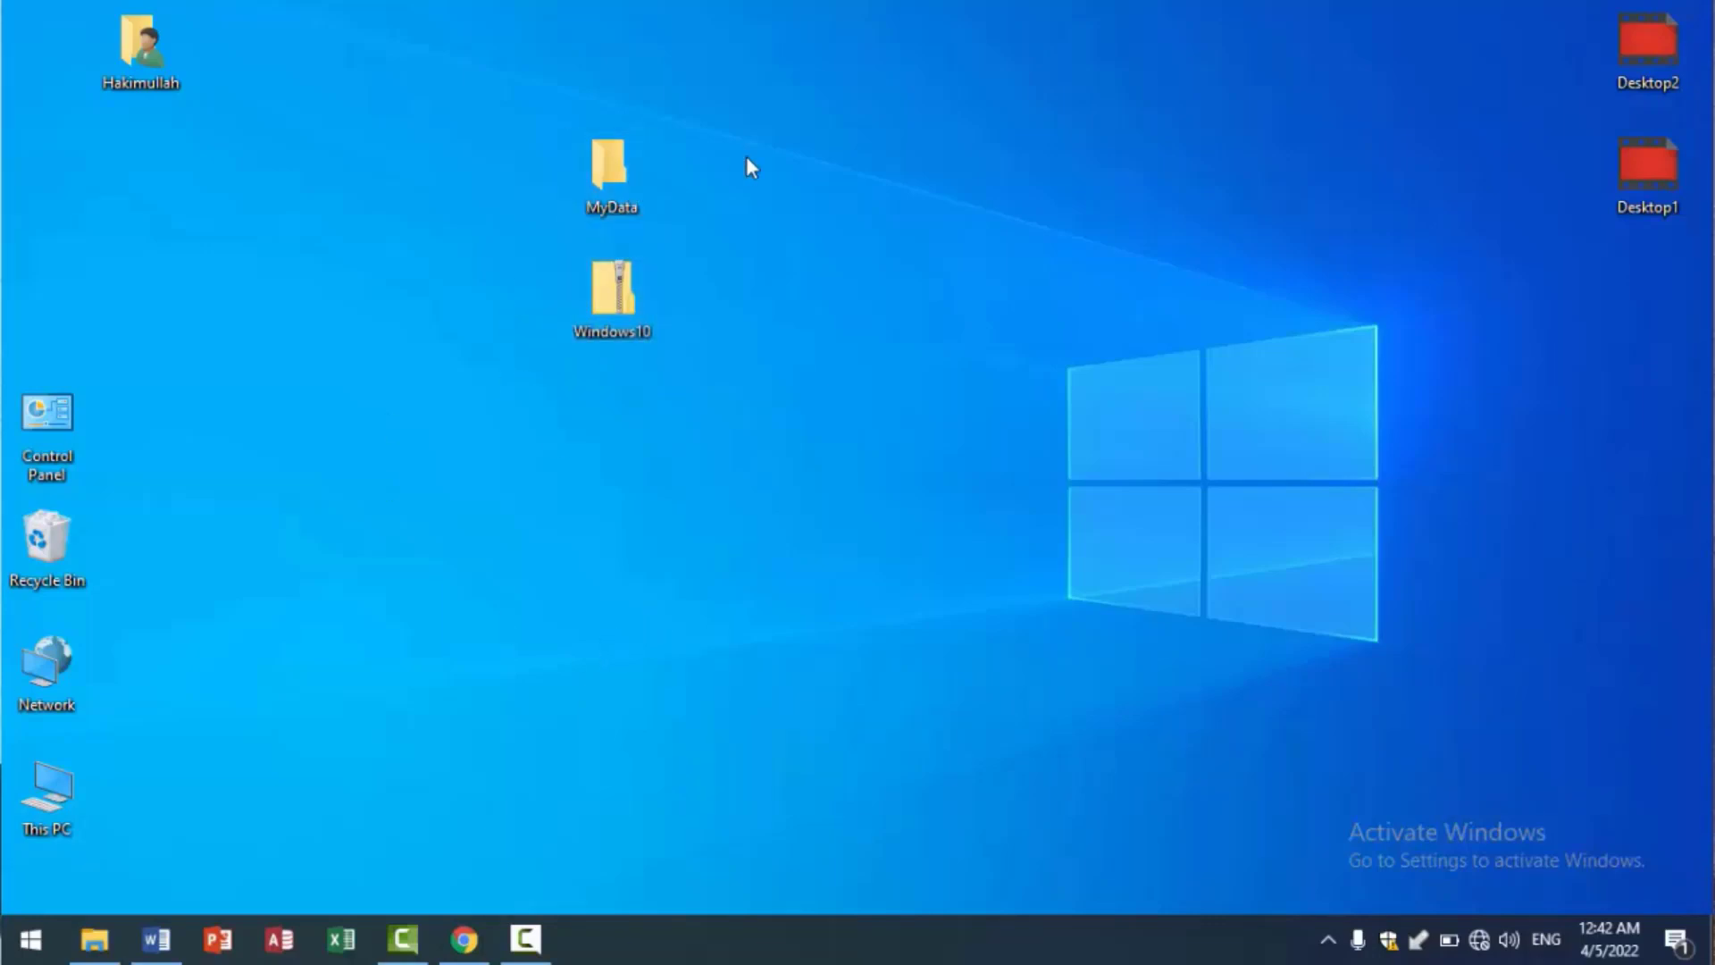
{"action": "double_click", "coordinate": [591, 170]}
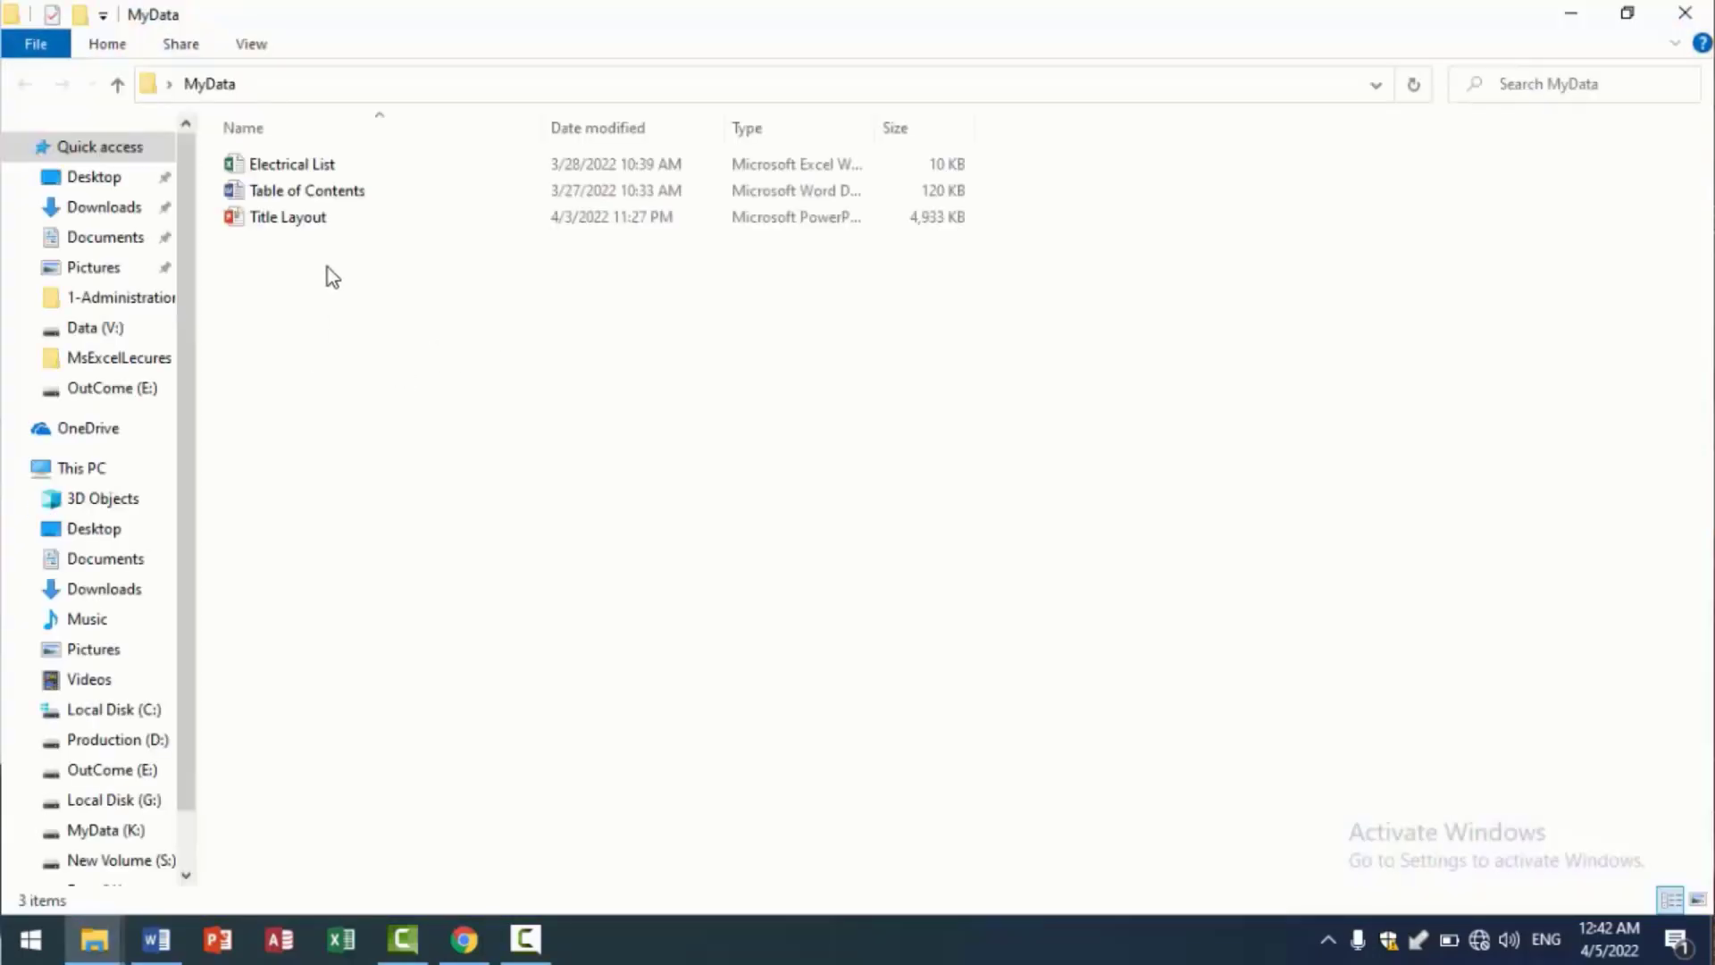
{"action": "left_click_drag", "start_coordinate": [324, 266], "coordinate": [319, 148]}
{"action": "right_click", "coordinate": [304, 159]}
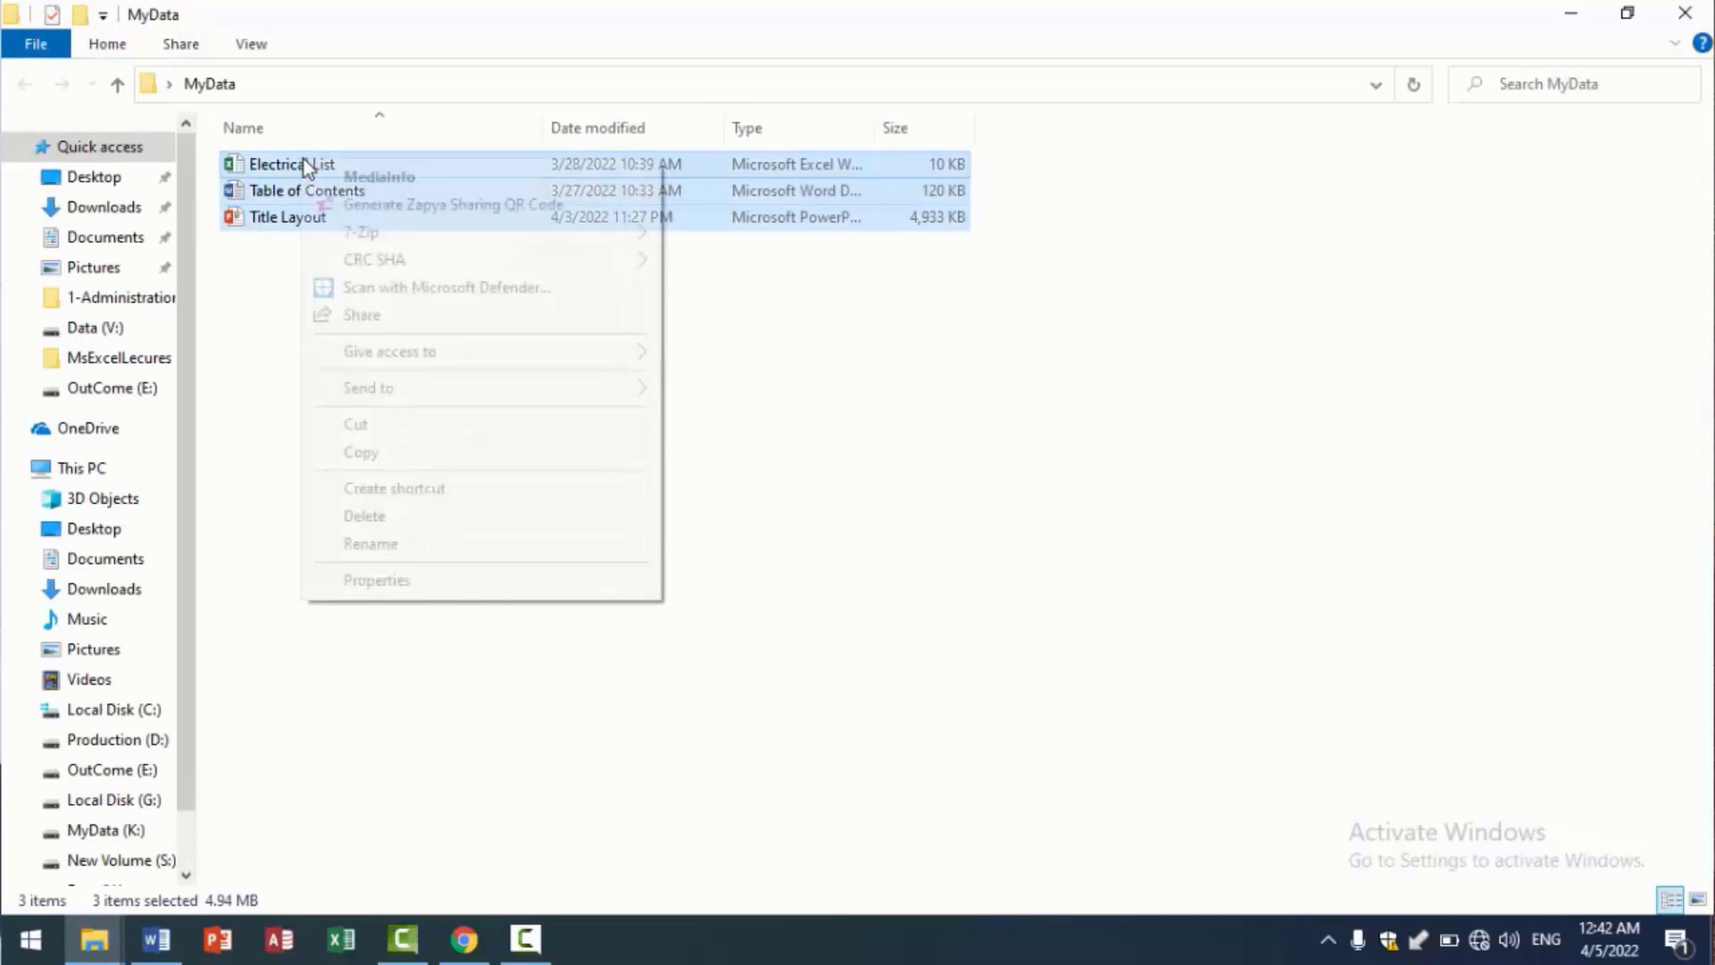
{"action": "left_click", "coordinate": [377, 452]}
{"action": "key", "text": "super+d"}
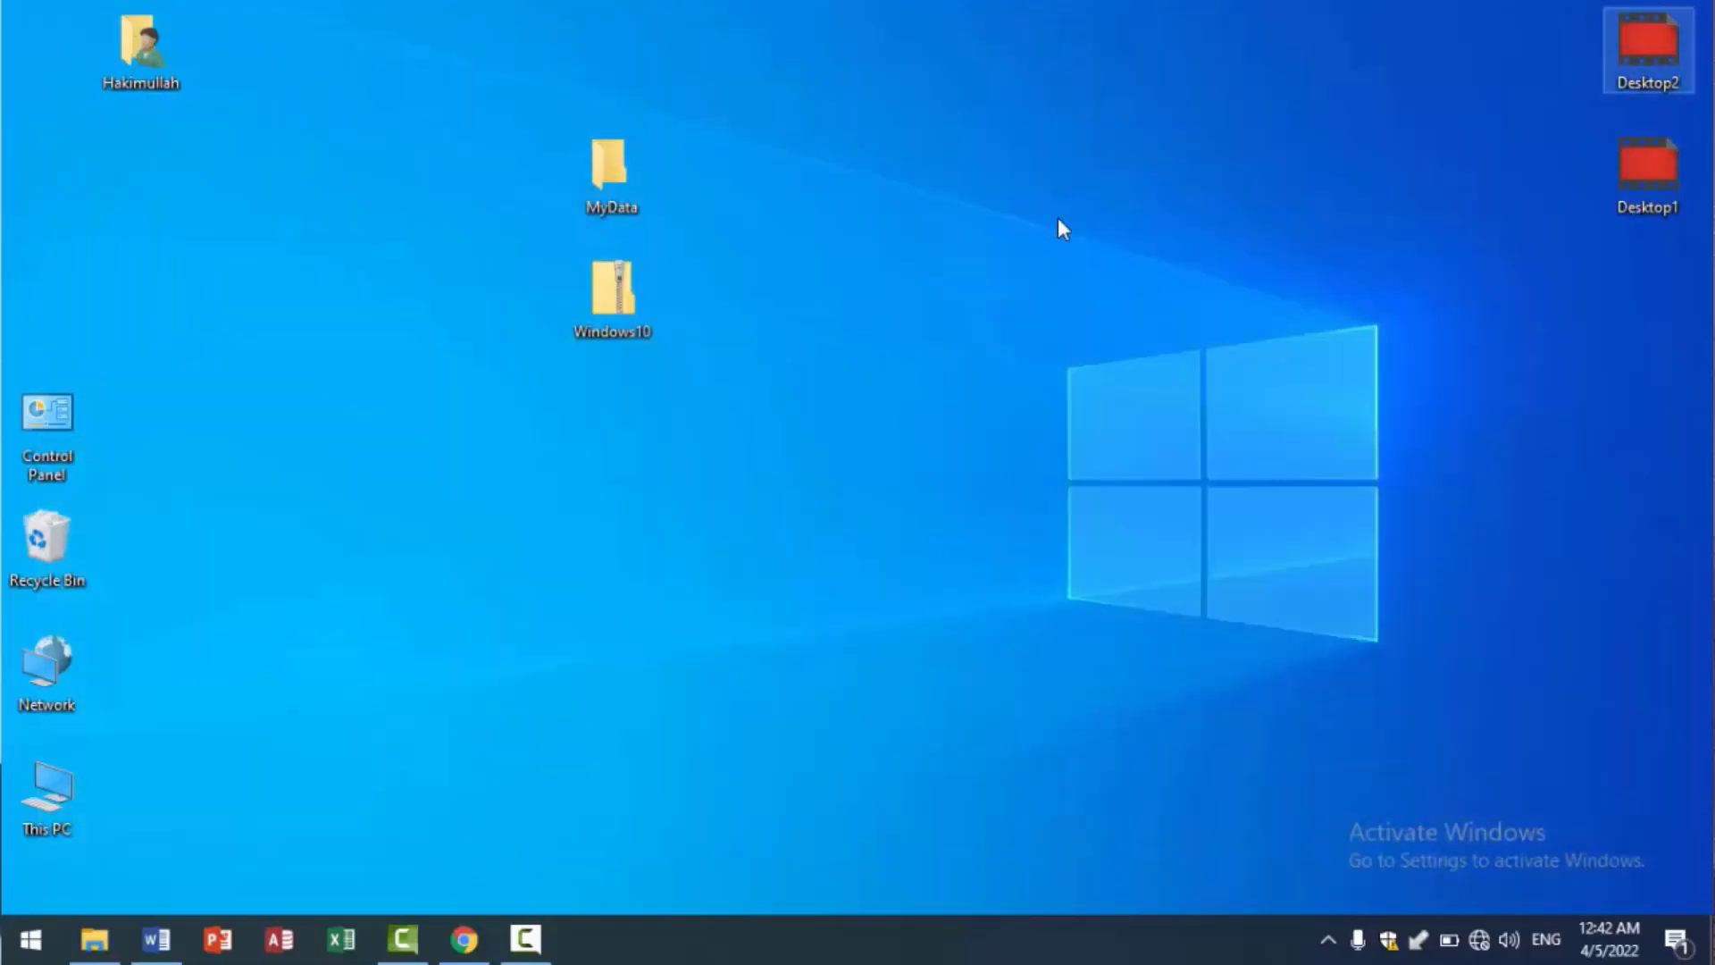
{"action": "right_click", "coordinate": [554, 250]}
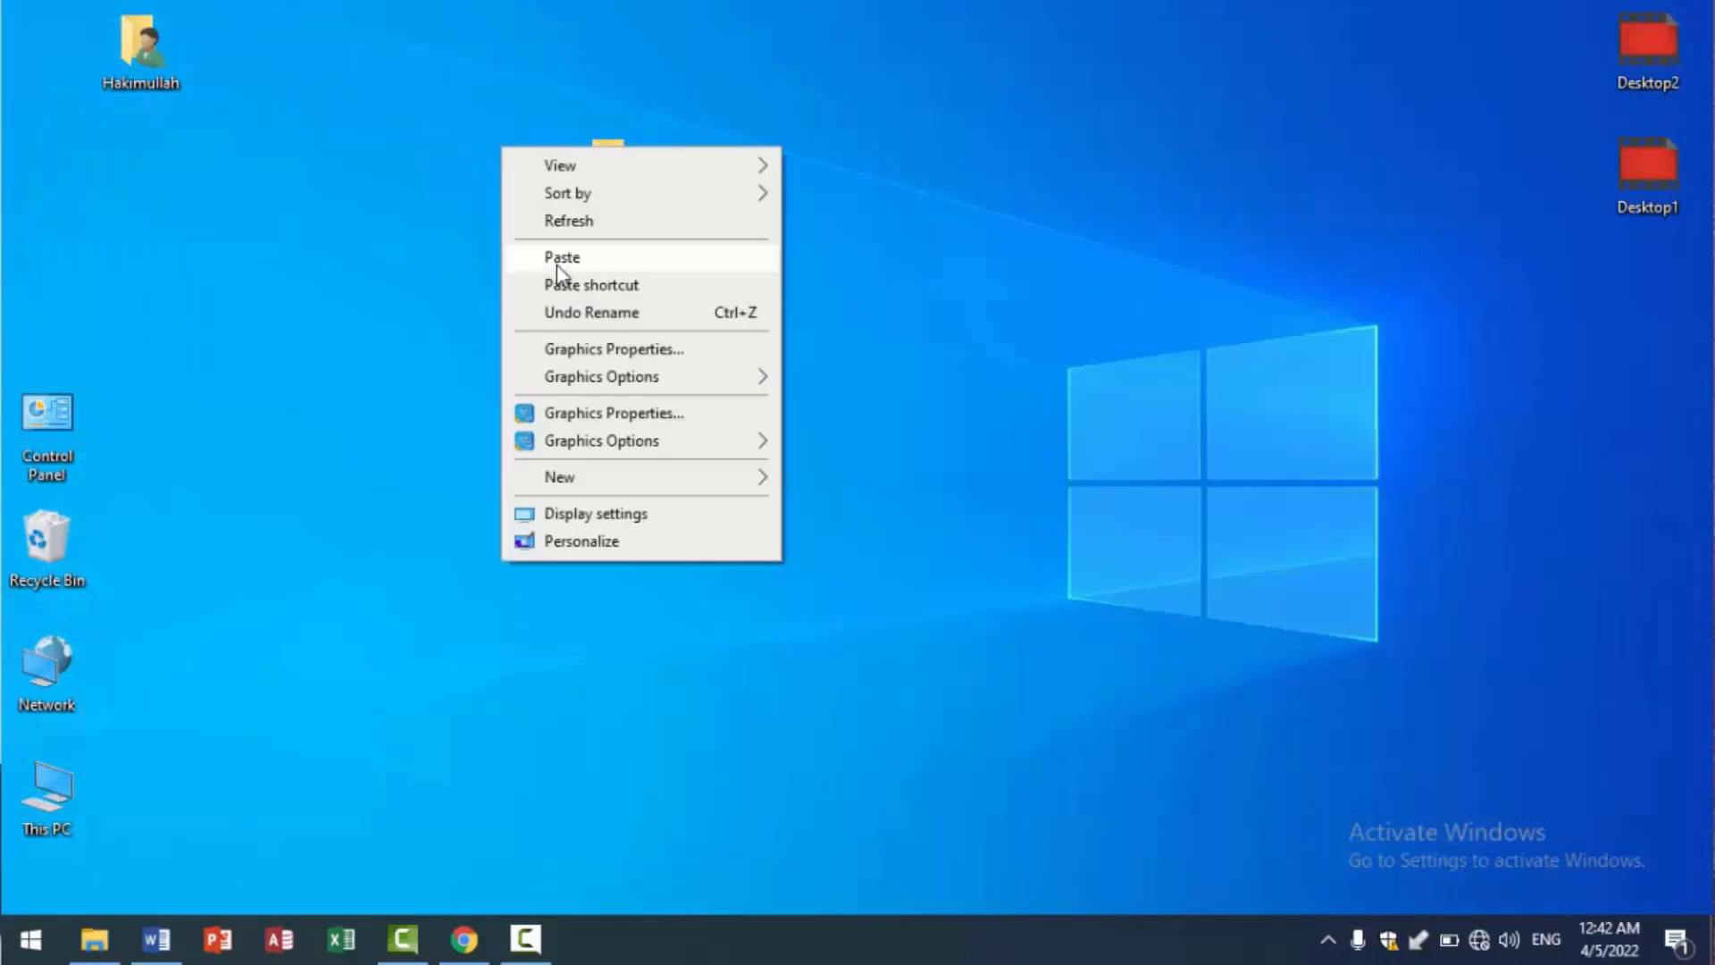
{"action": "left_click", "coordinate": [555, 259]}
{"action": "left_click", "coordinate": [782, 10]}
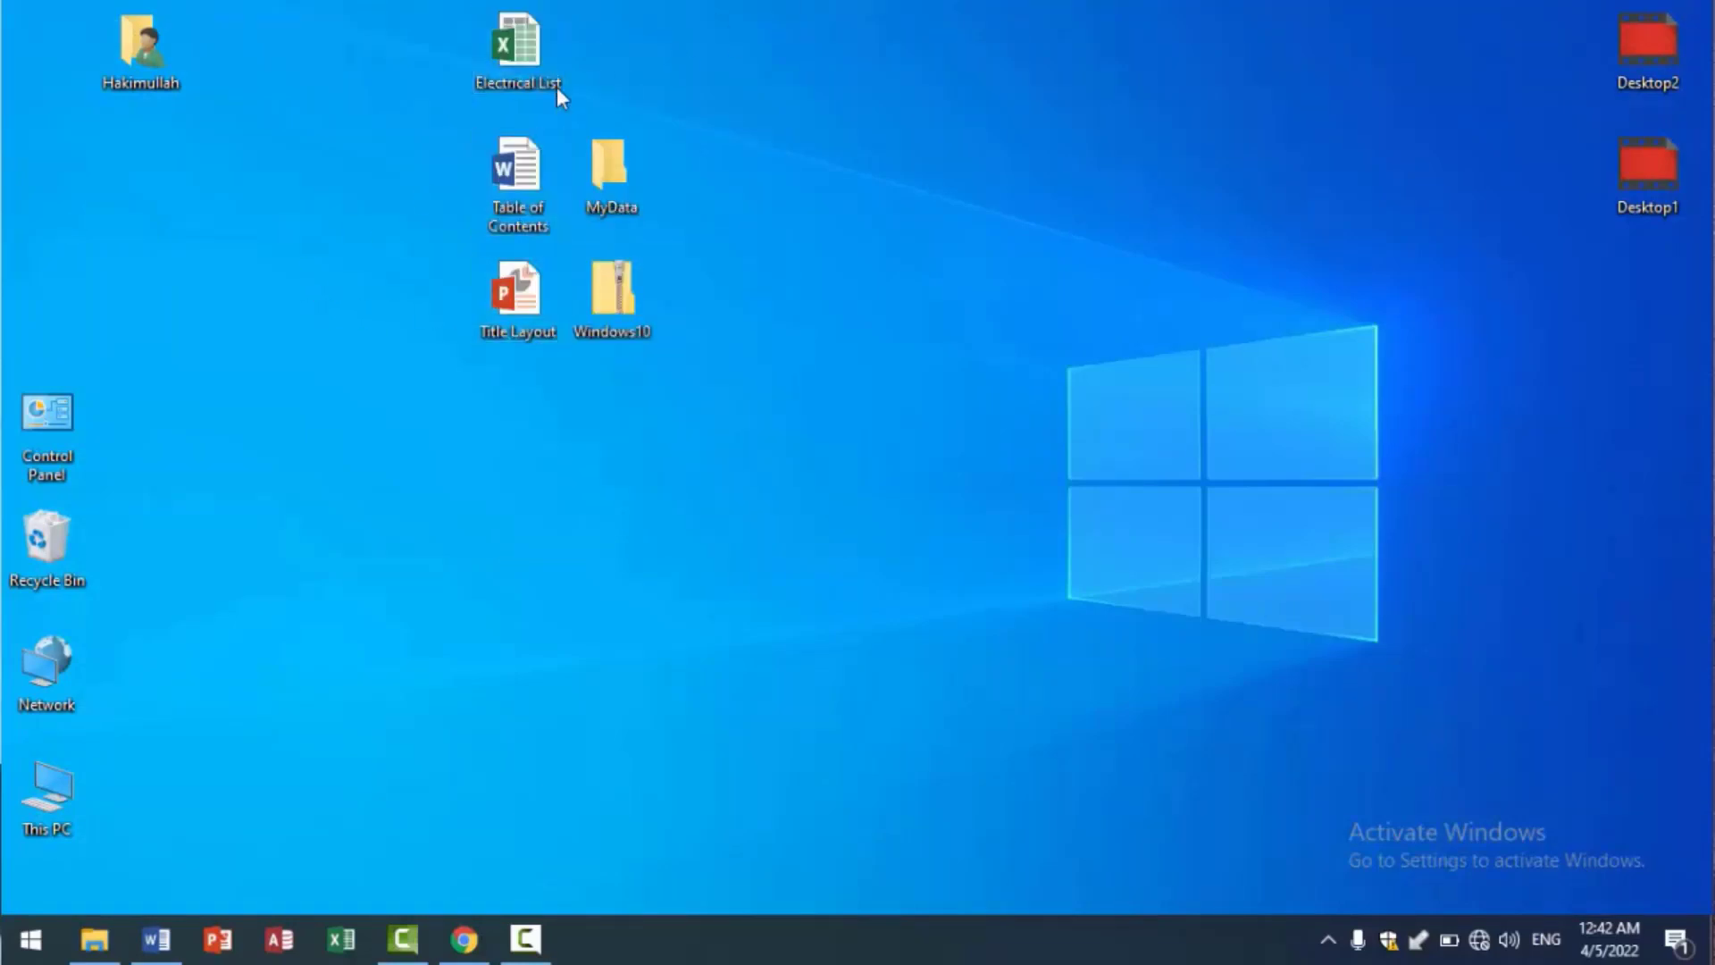
Move the three copied files together to the desktop column beside the user folder, away from MyData and Windows10.
{"action": "left_click_drag", "start_coordinate": [393, 6], "coordinate": [526, 339]}
{"action": "left_click_drag", "start_coordinate": [485, 89], "coordinate": [298, 89]}
{"action": "left_click", "coordinate": [313, 40]}
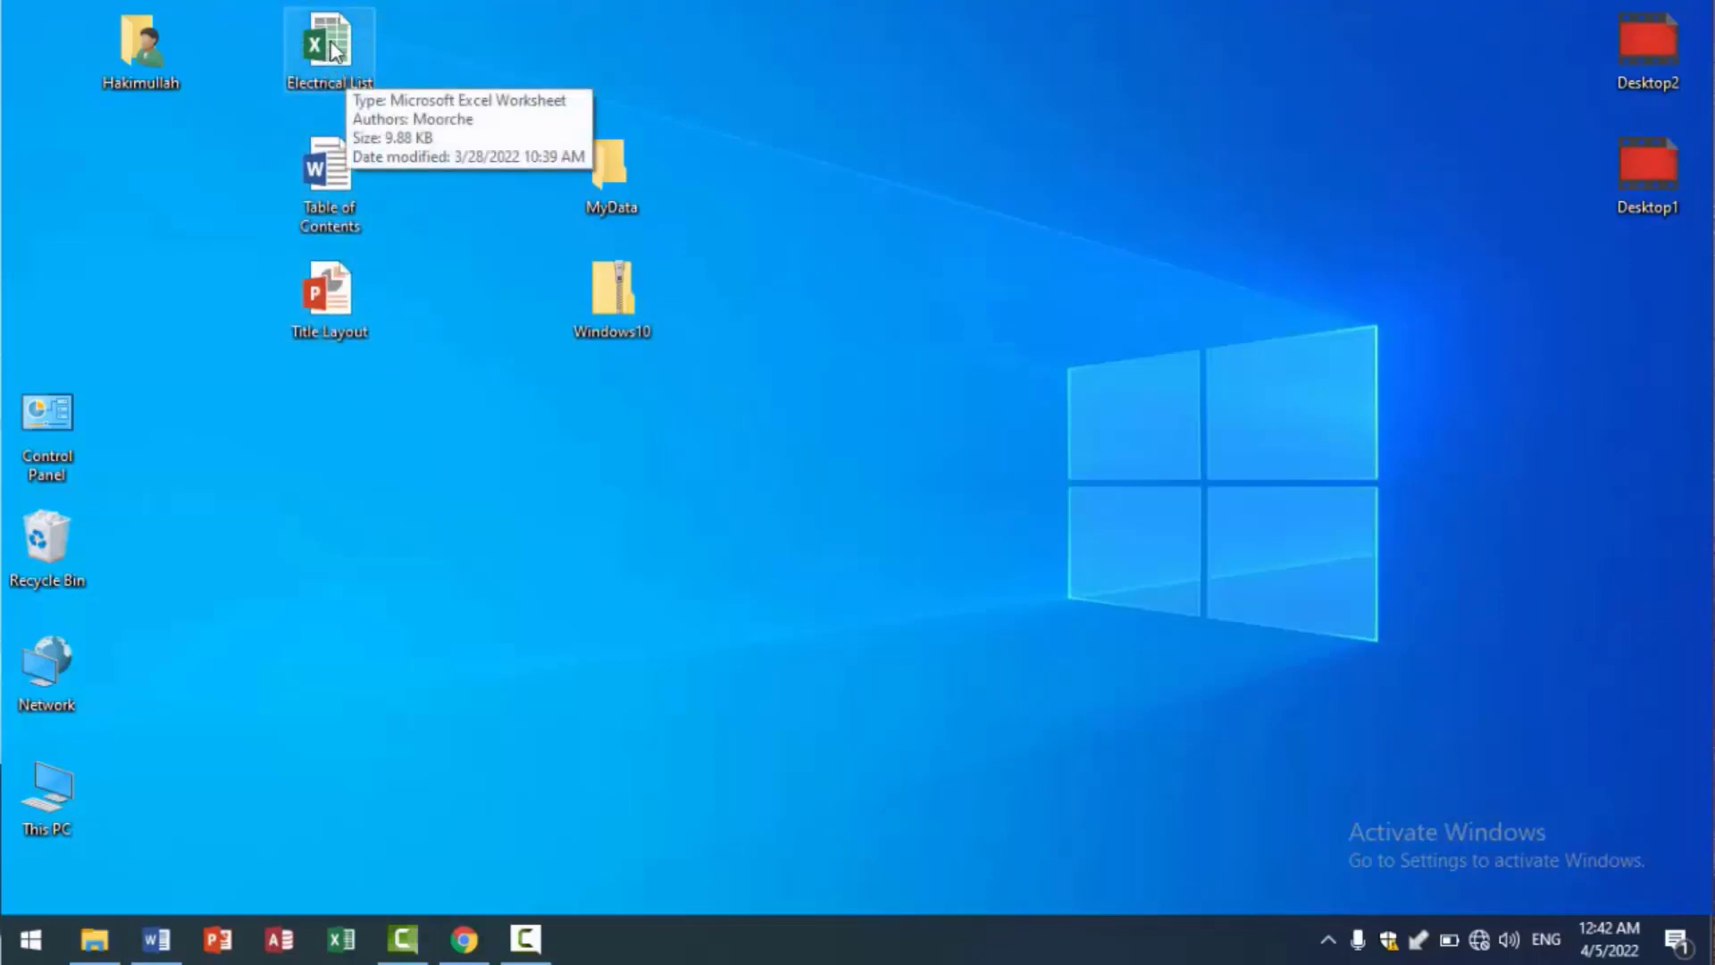
Add a copy of the Electrical List worksheet to the Windows10 compressed folder.
{"action": "left_click_drag", "start_coordinate": [327, 48], "coordinate": [453, 164]}
{"action": "left_click_drag", "start_coordinate": [518, 229], "coordinate": [406, 88]}
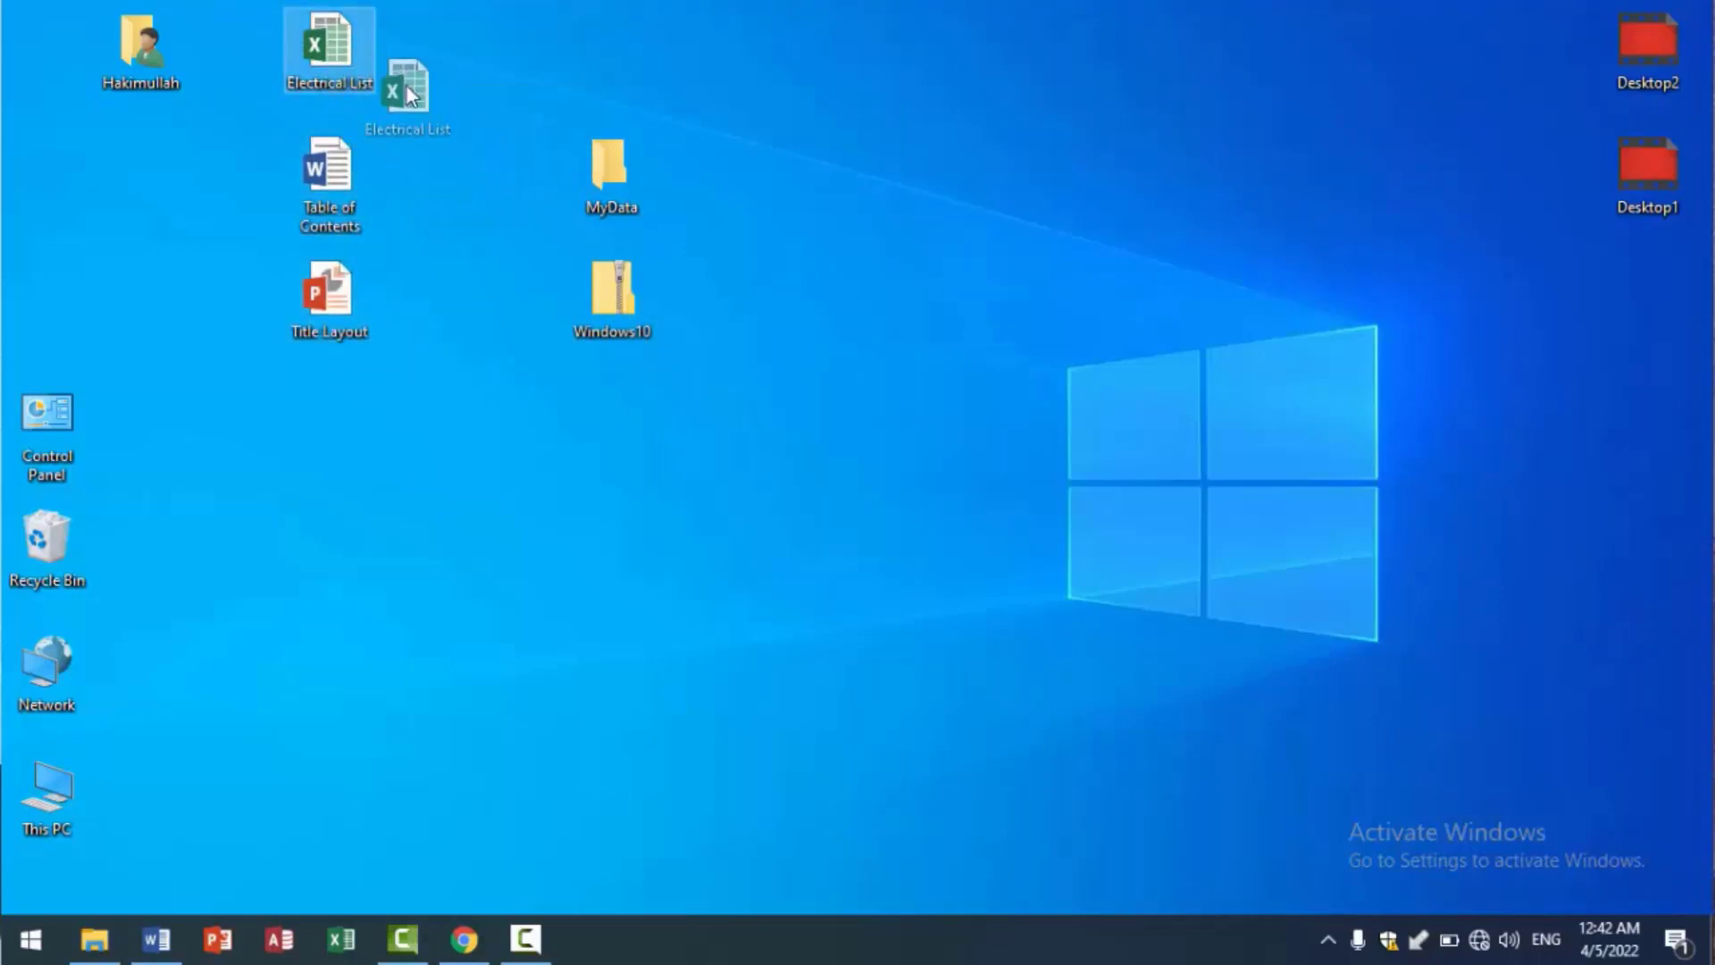
{"action": "left_click_drag", "start_coordinate": [453, 161], "coordinate": [614, 293]}
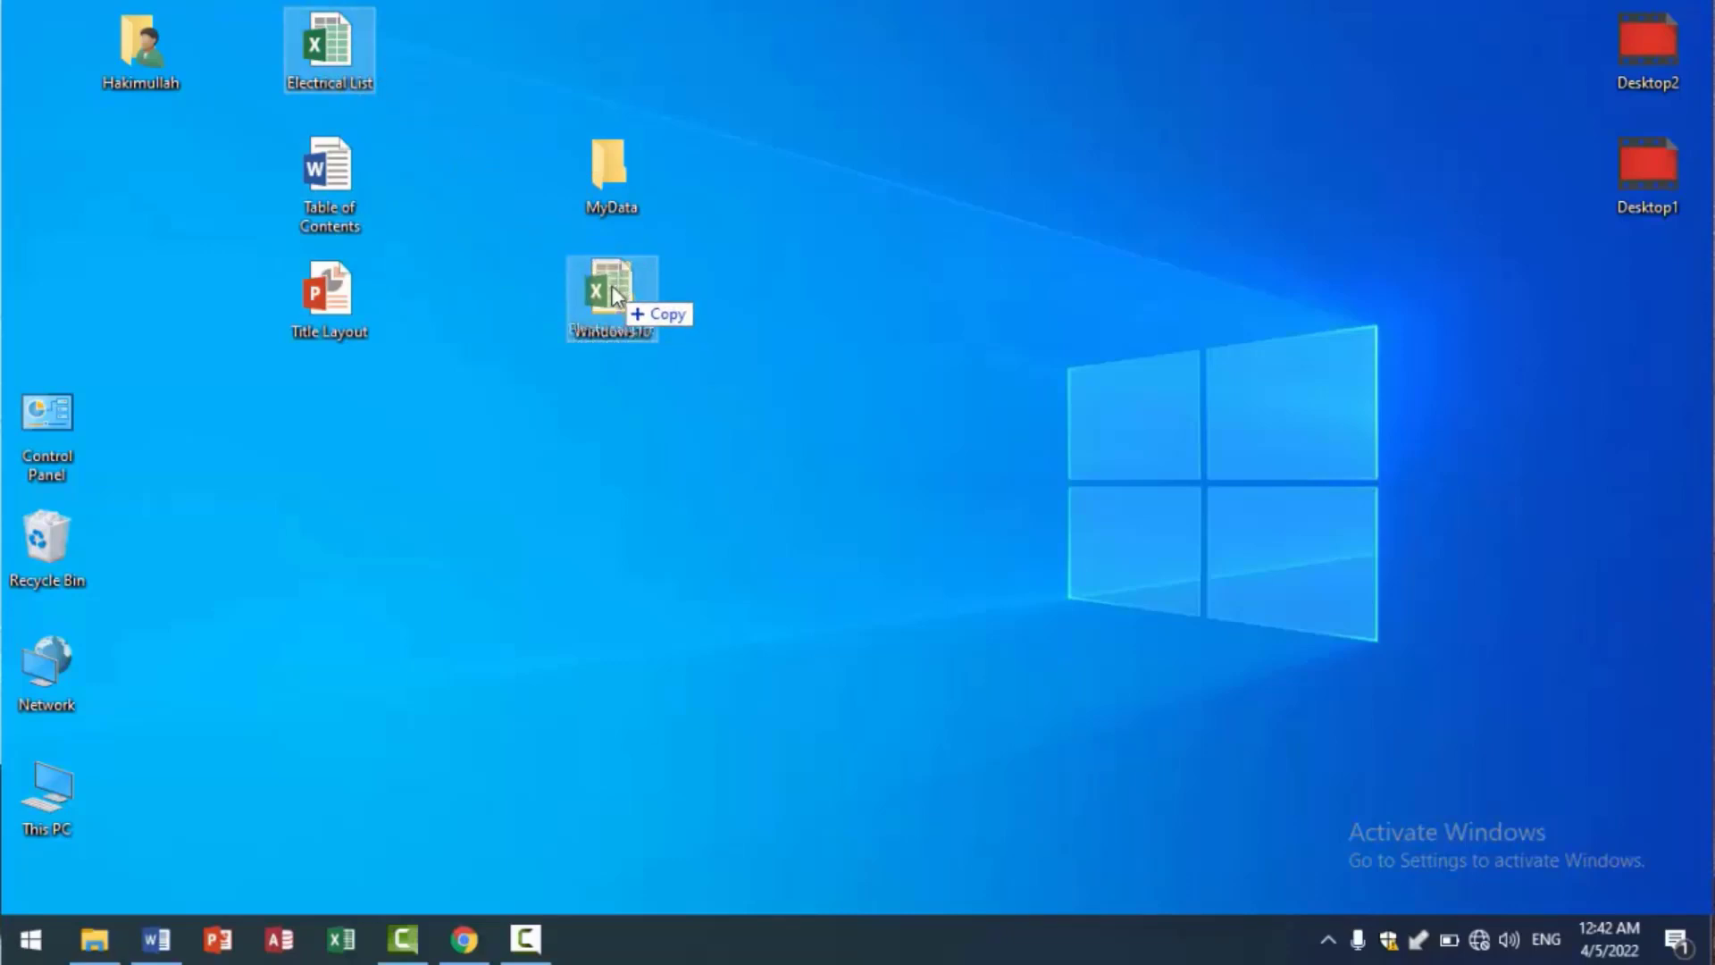
{"action": "left_click_drag", "start_coordinate": [614, 293], "coordinate": [603, 174]}
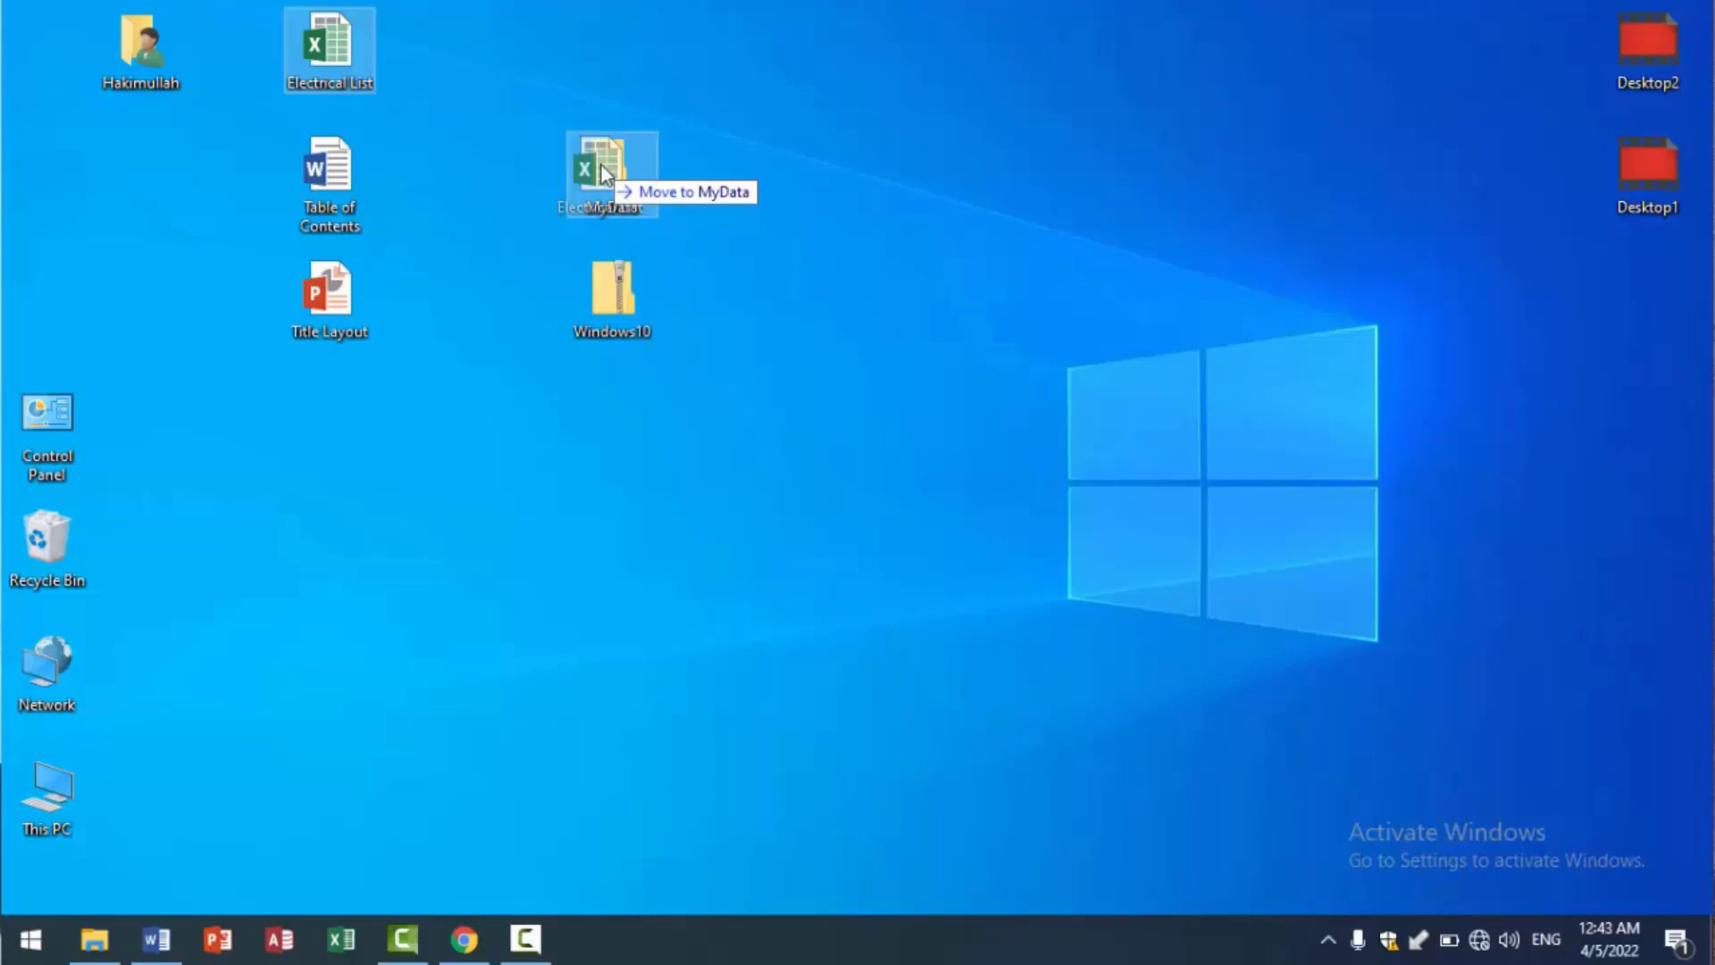
{"action": "left_click_drag", "start_coordinate": [601, 165], "coordinate": [610, 287]}
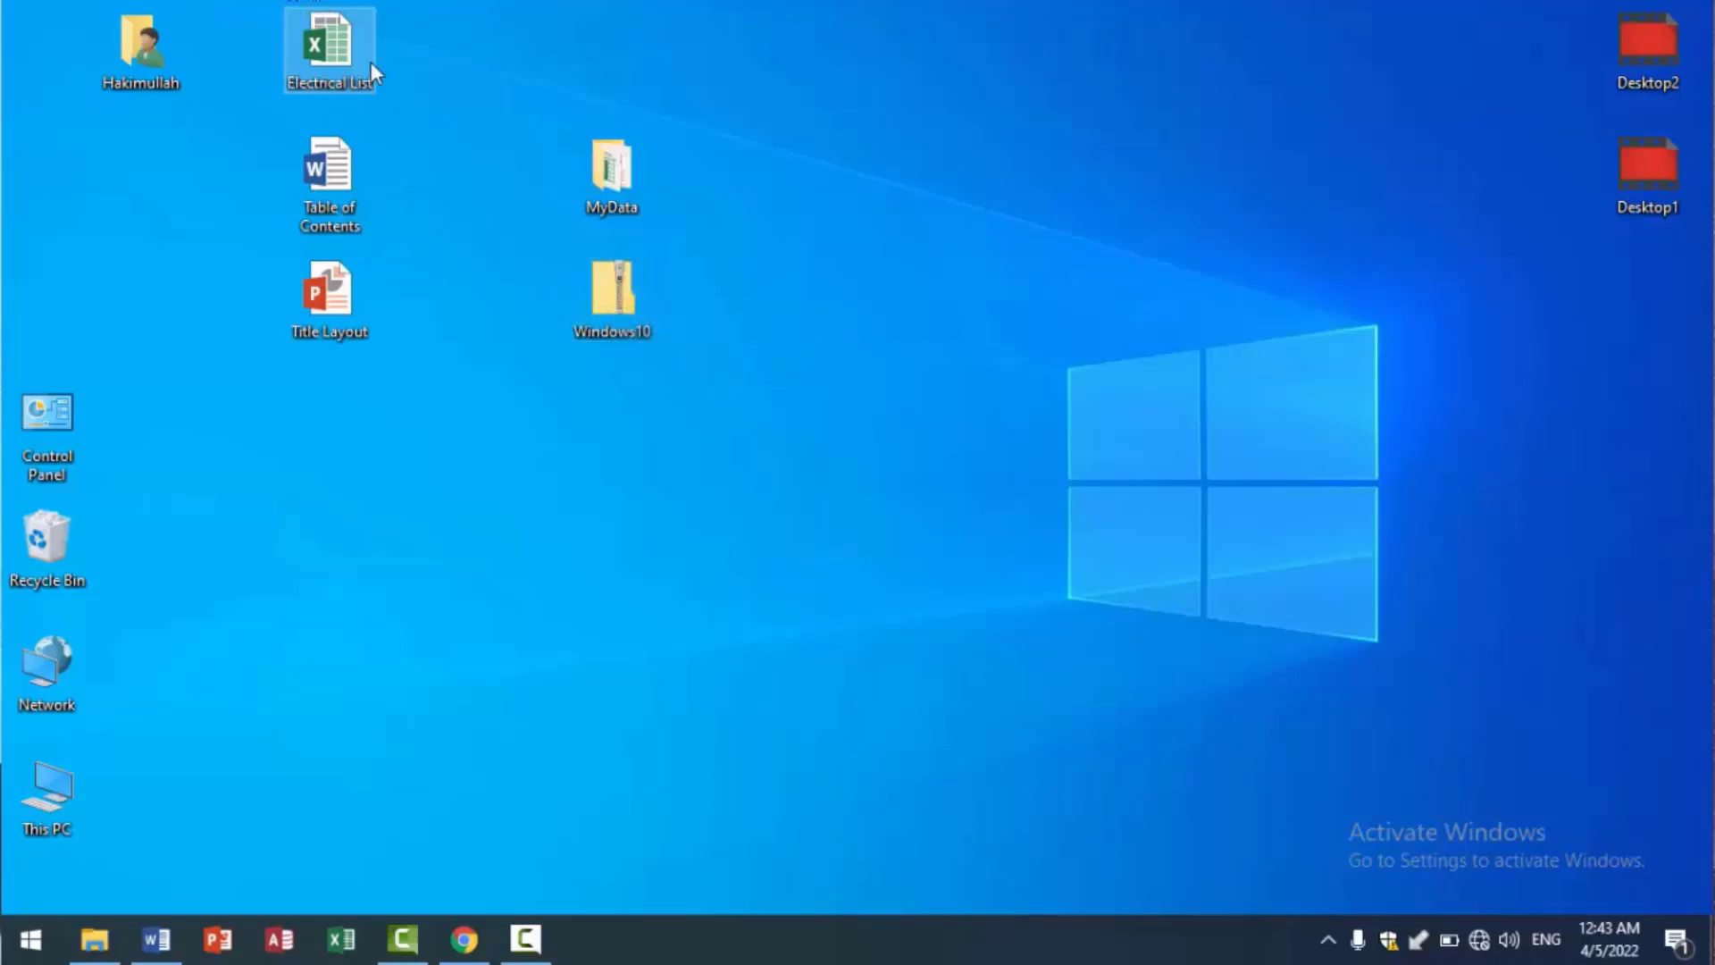
Compare the file size of the Electrical List worksheet with that of the Windows10 compressed folder.
{"action": "mouse_move", "coordinate": [308, 55]}
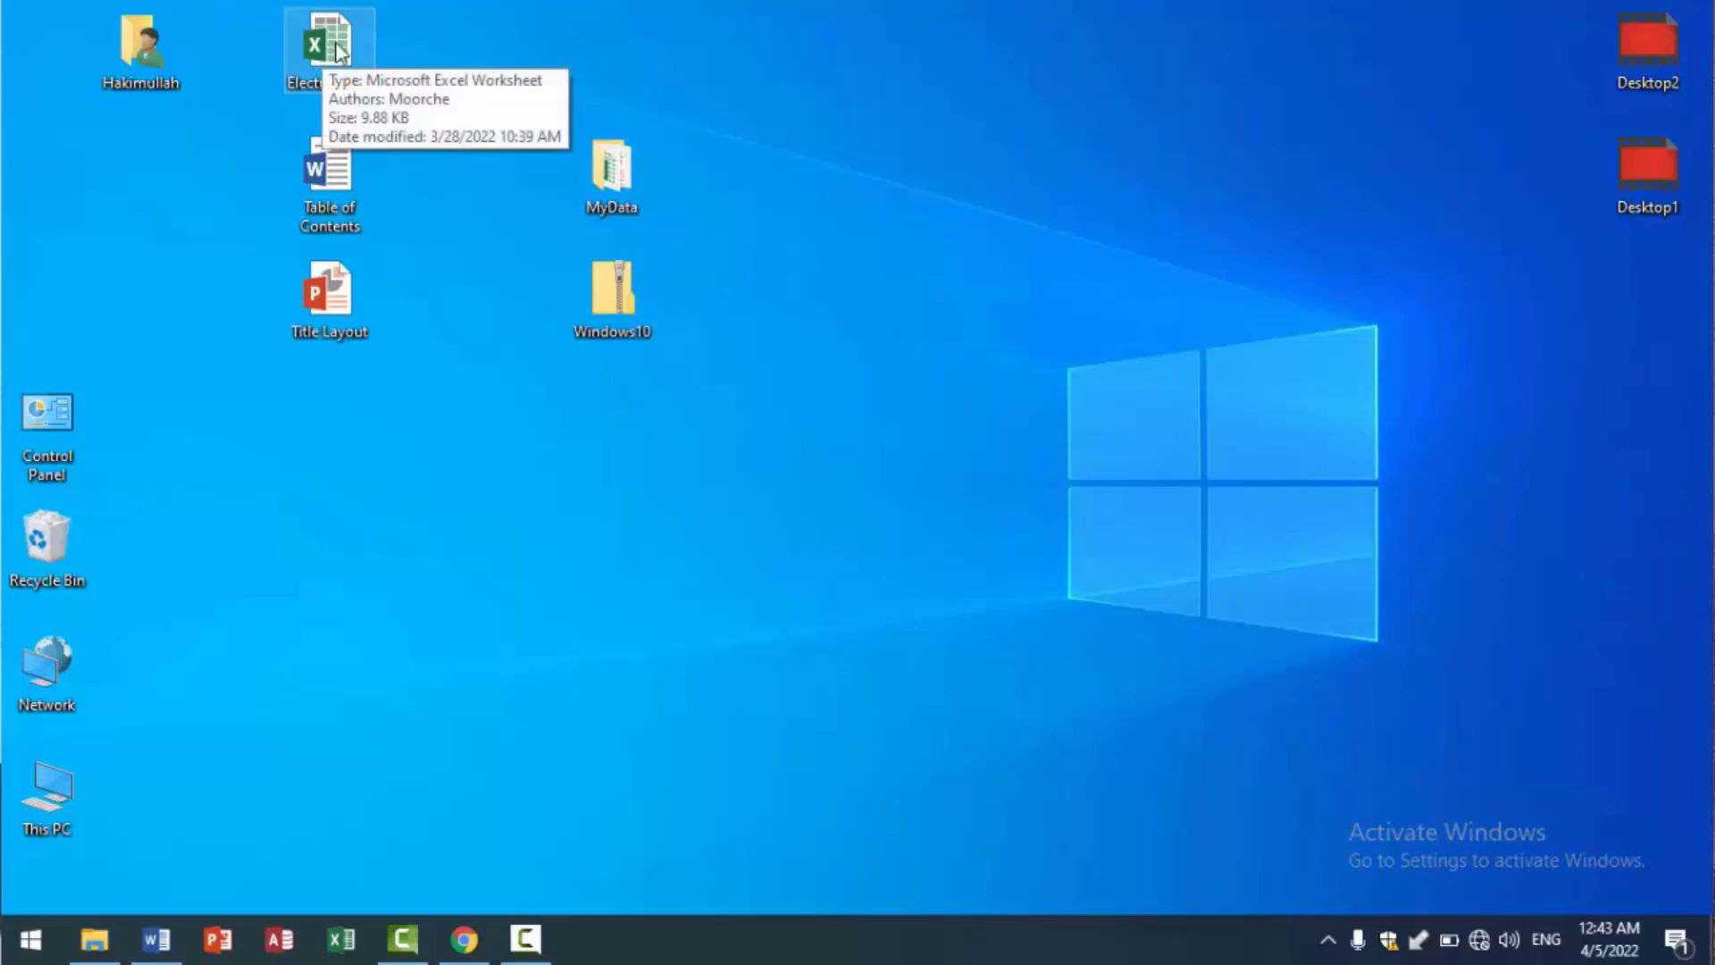
{"action": "mouse_move", "coordinate": [622, 304]}
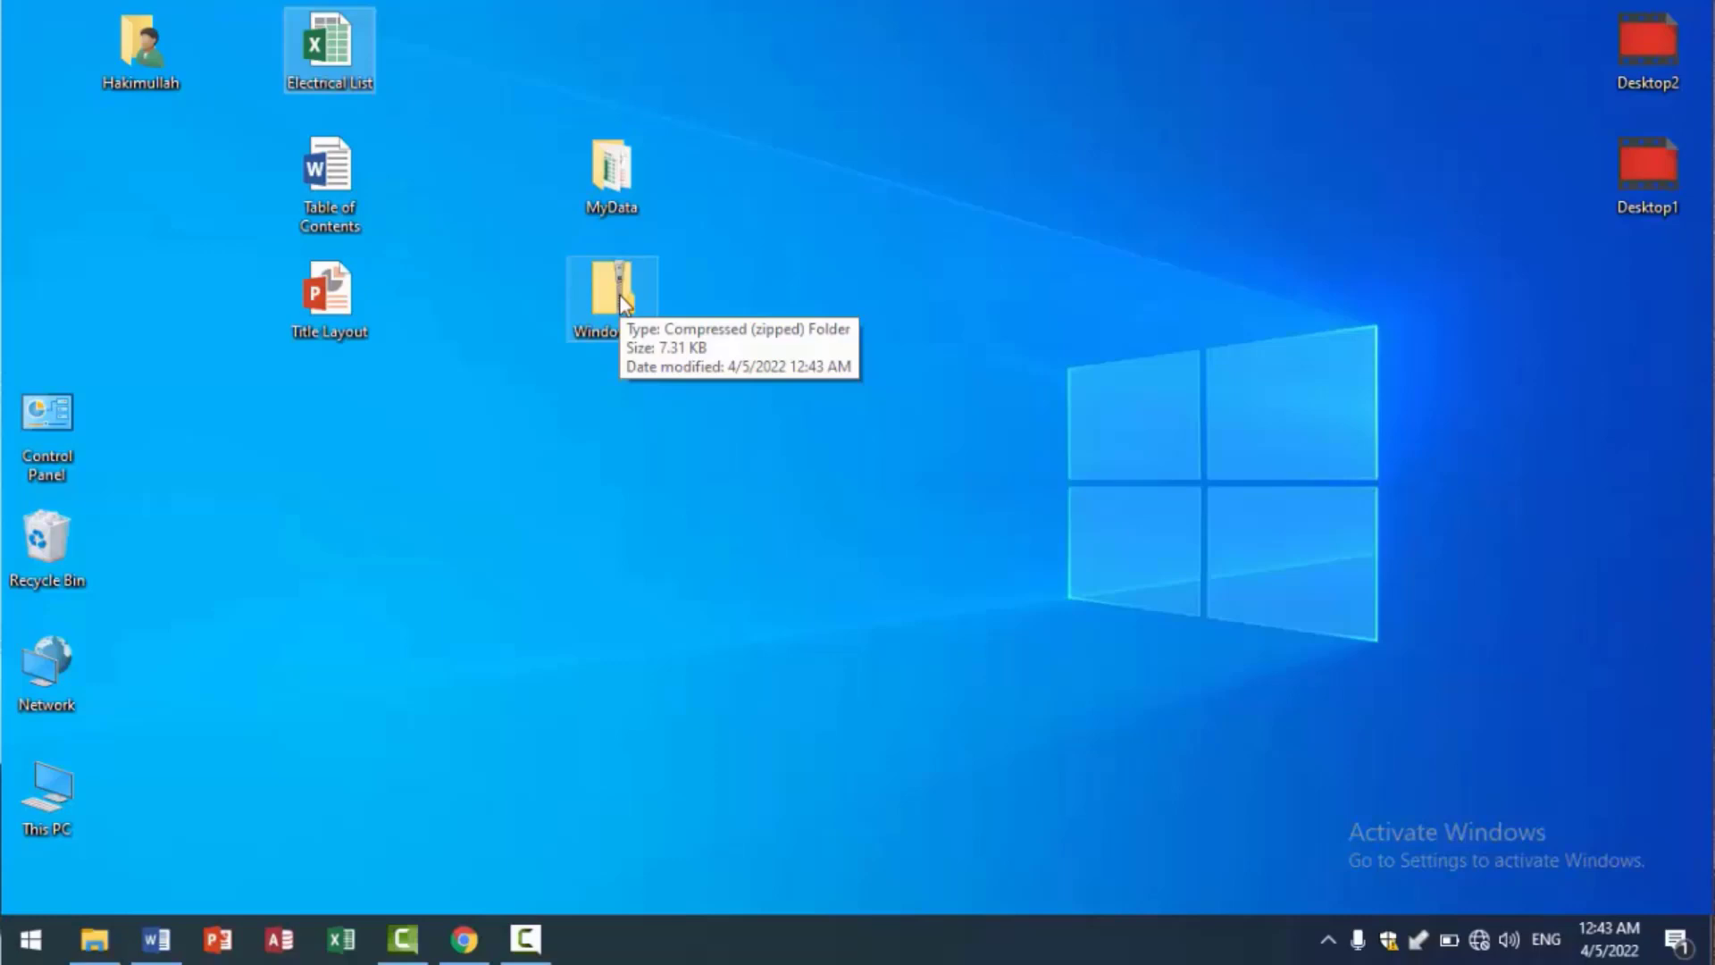
{"action": "left_click", "coordinate": [446, 549]}
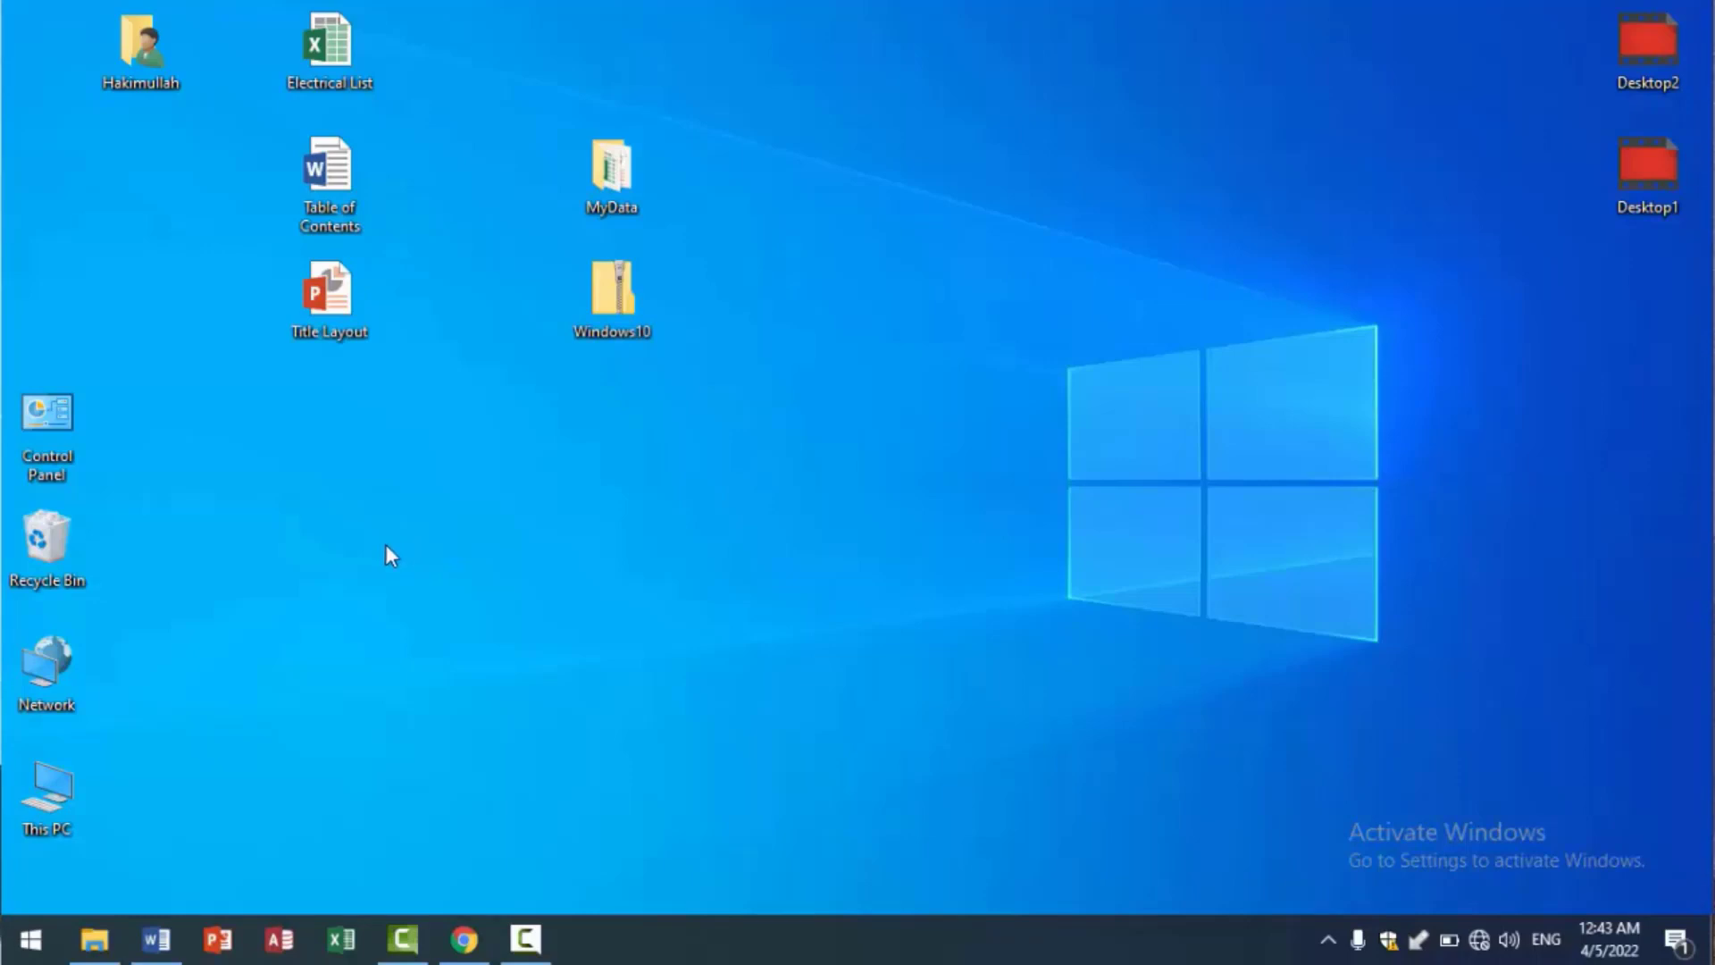
Add Table of Contents and Title Layout to the Windows10 compressed folder and check the folder's contents.
{"action": "left_click_drag", "start_coordinate": [223, 148], "coordinate": [603, 303]}
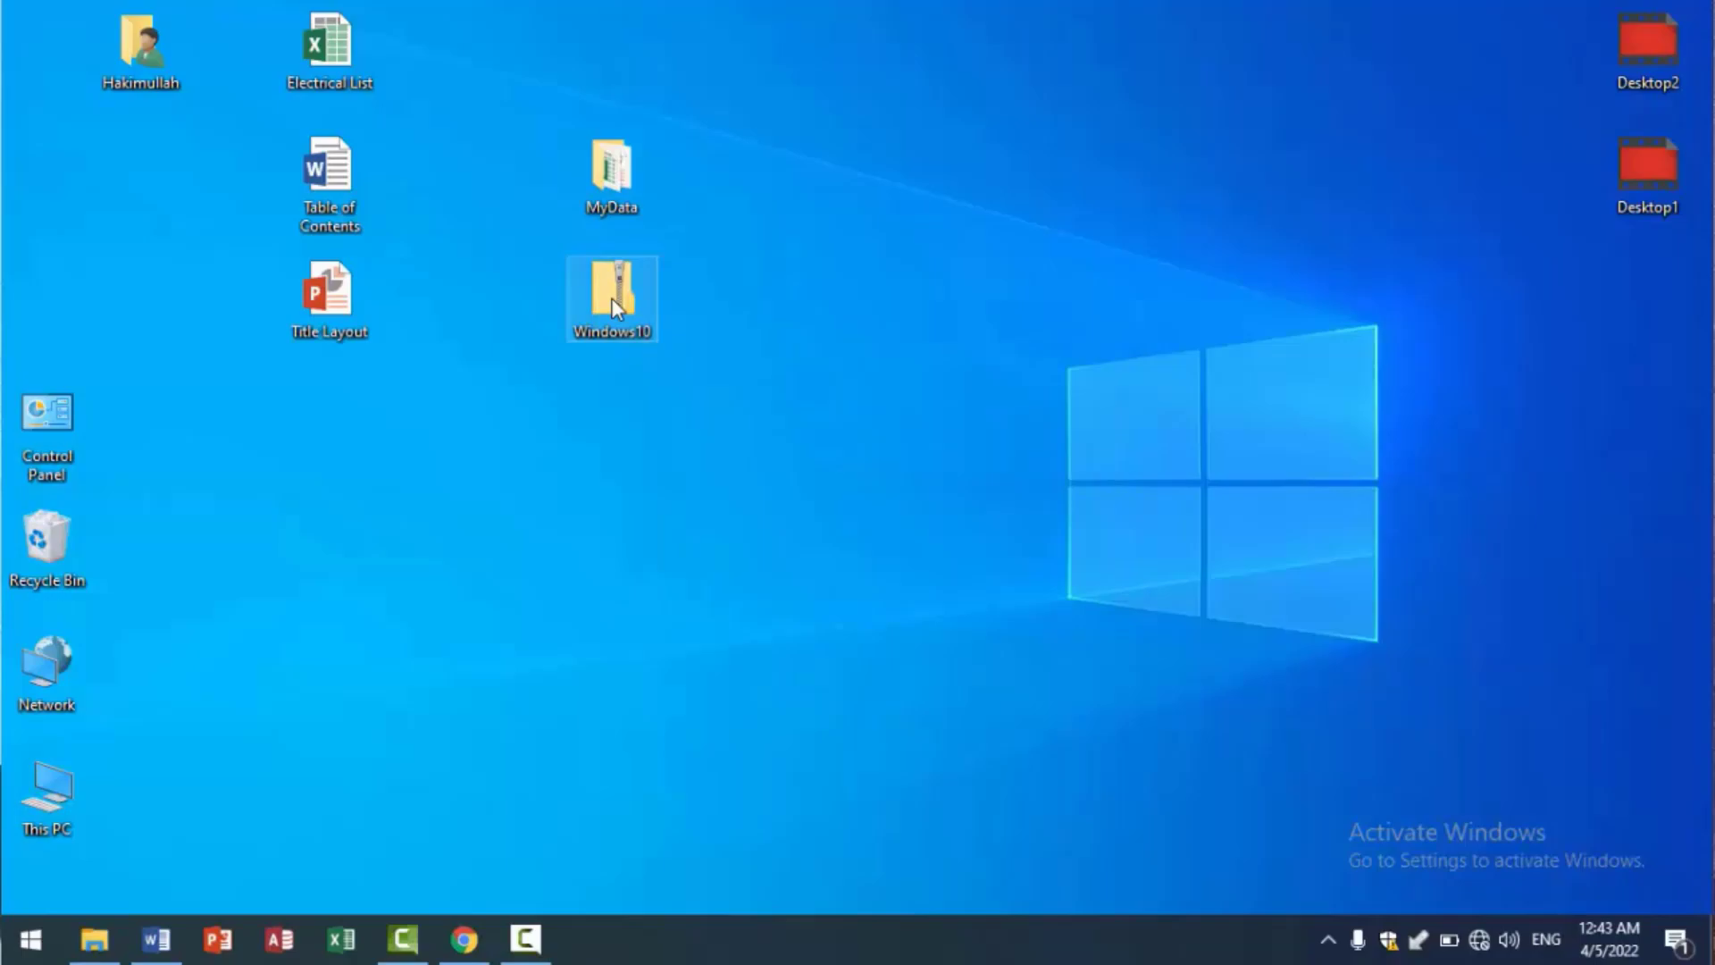
{"action": "double_click", "coordinate": [614, 308]}
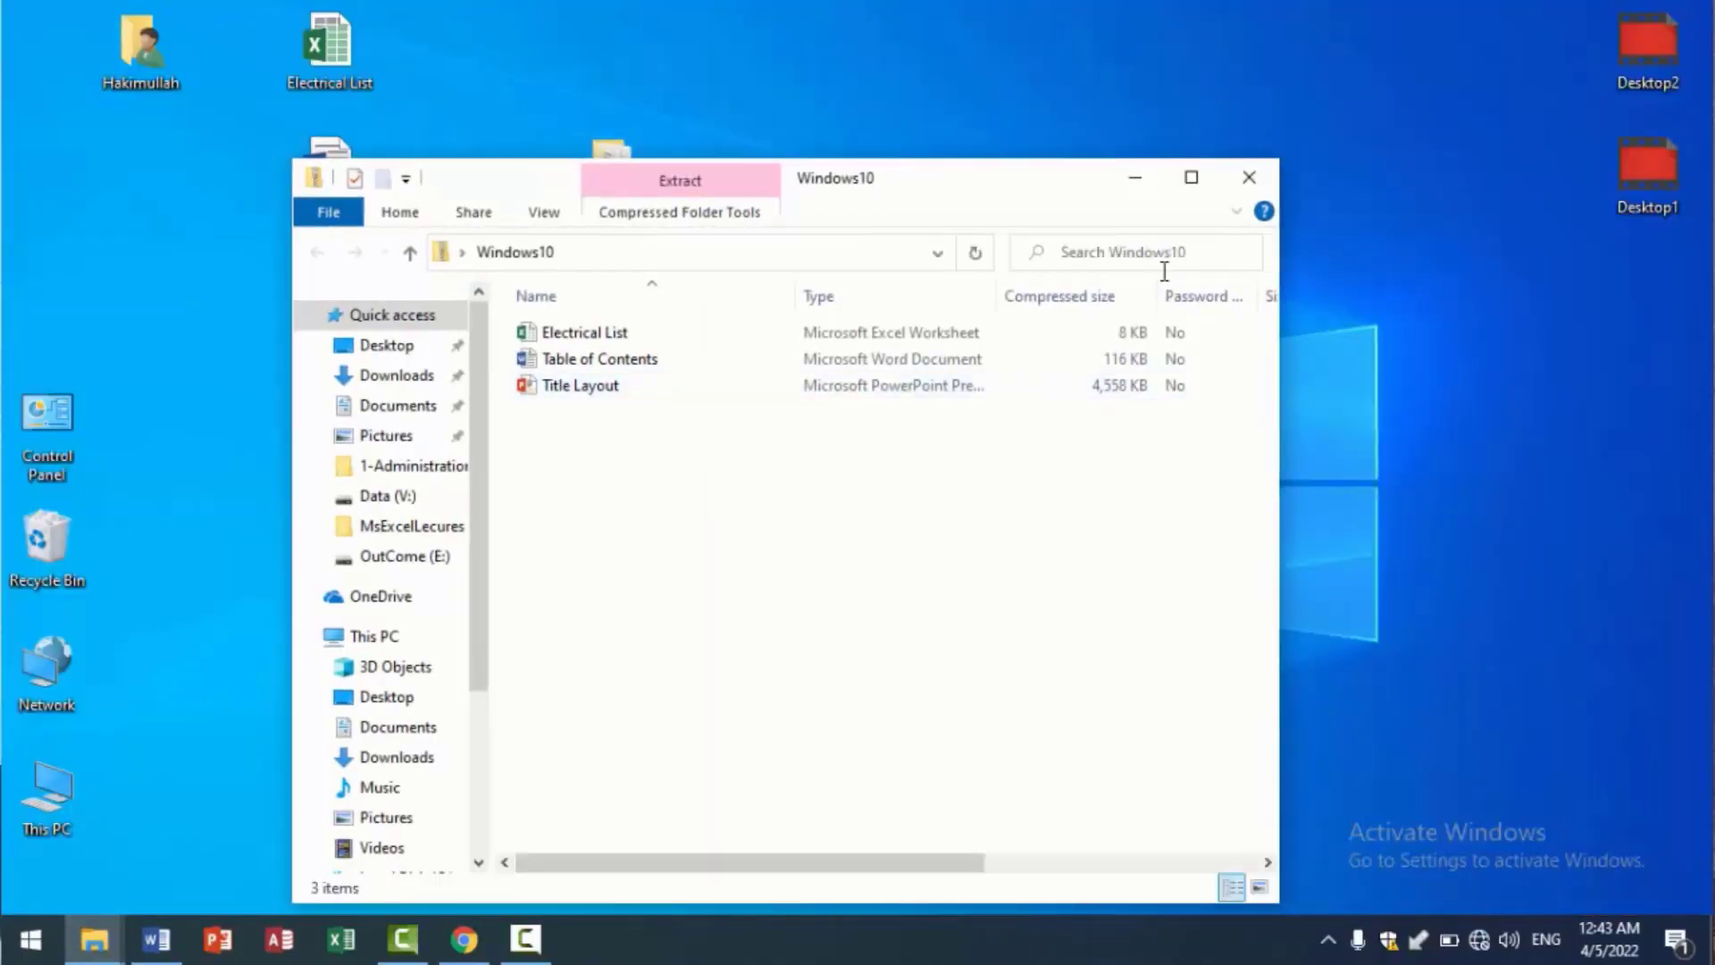
{"action": "left_click", "coordinate": [1247, 177]}
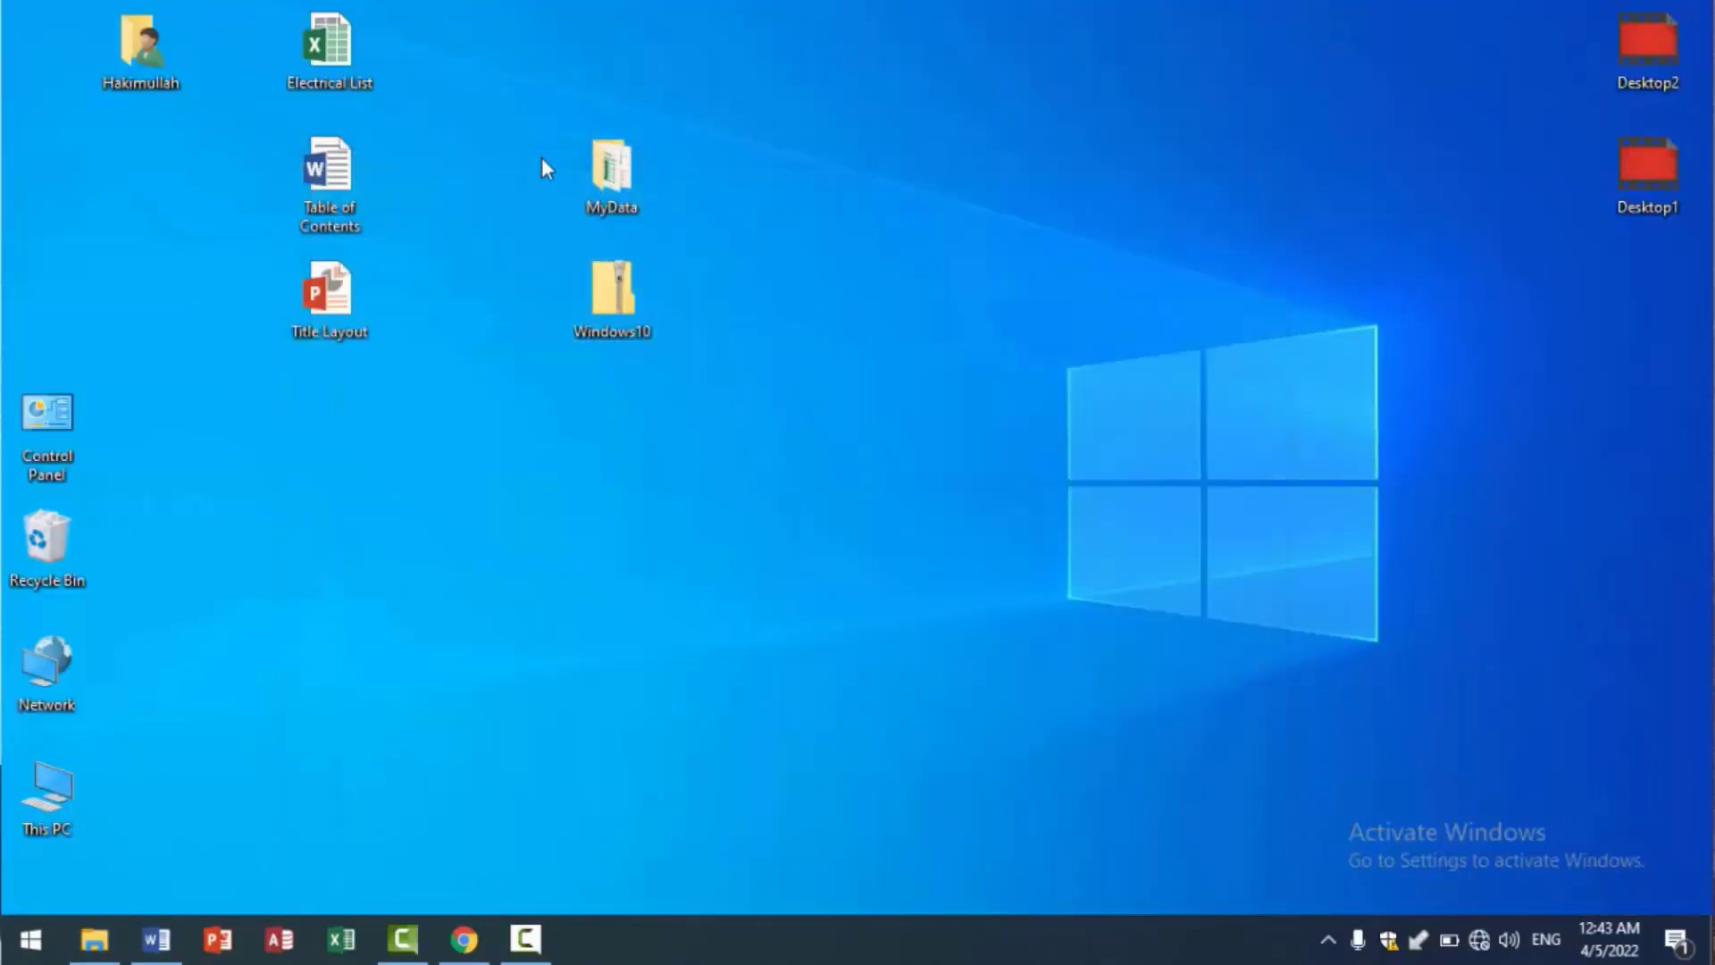
{"action": "left_click_drag", "start_coordinate": [435, 8], "coordinate": [217, 406]}
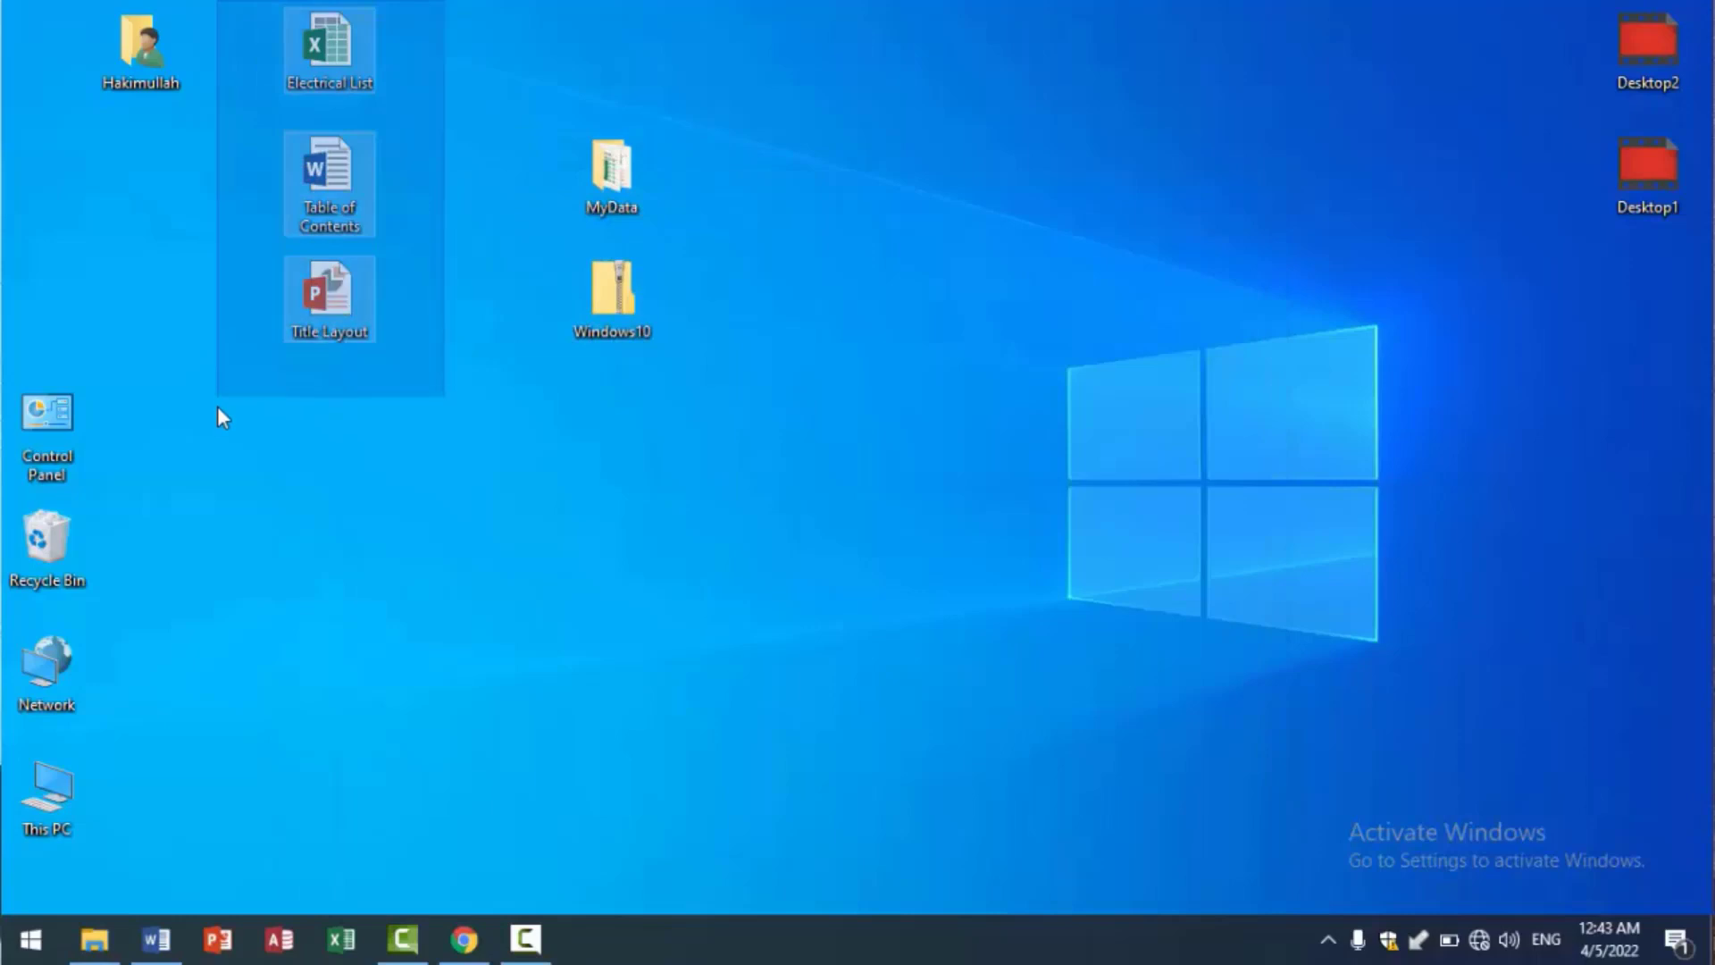
{"action": "left_click", "coordinate": [359, 464]}
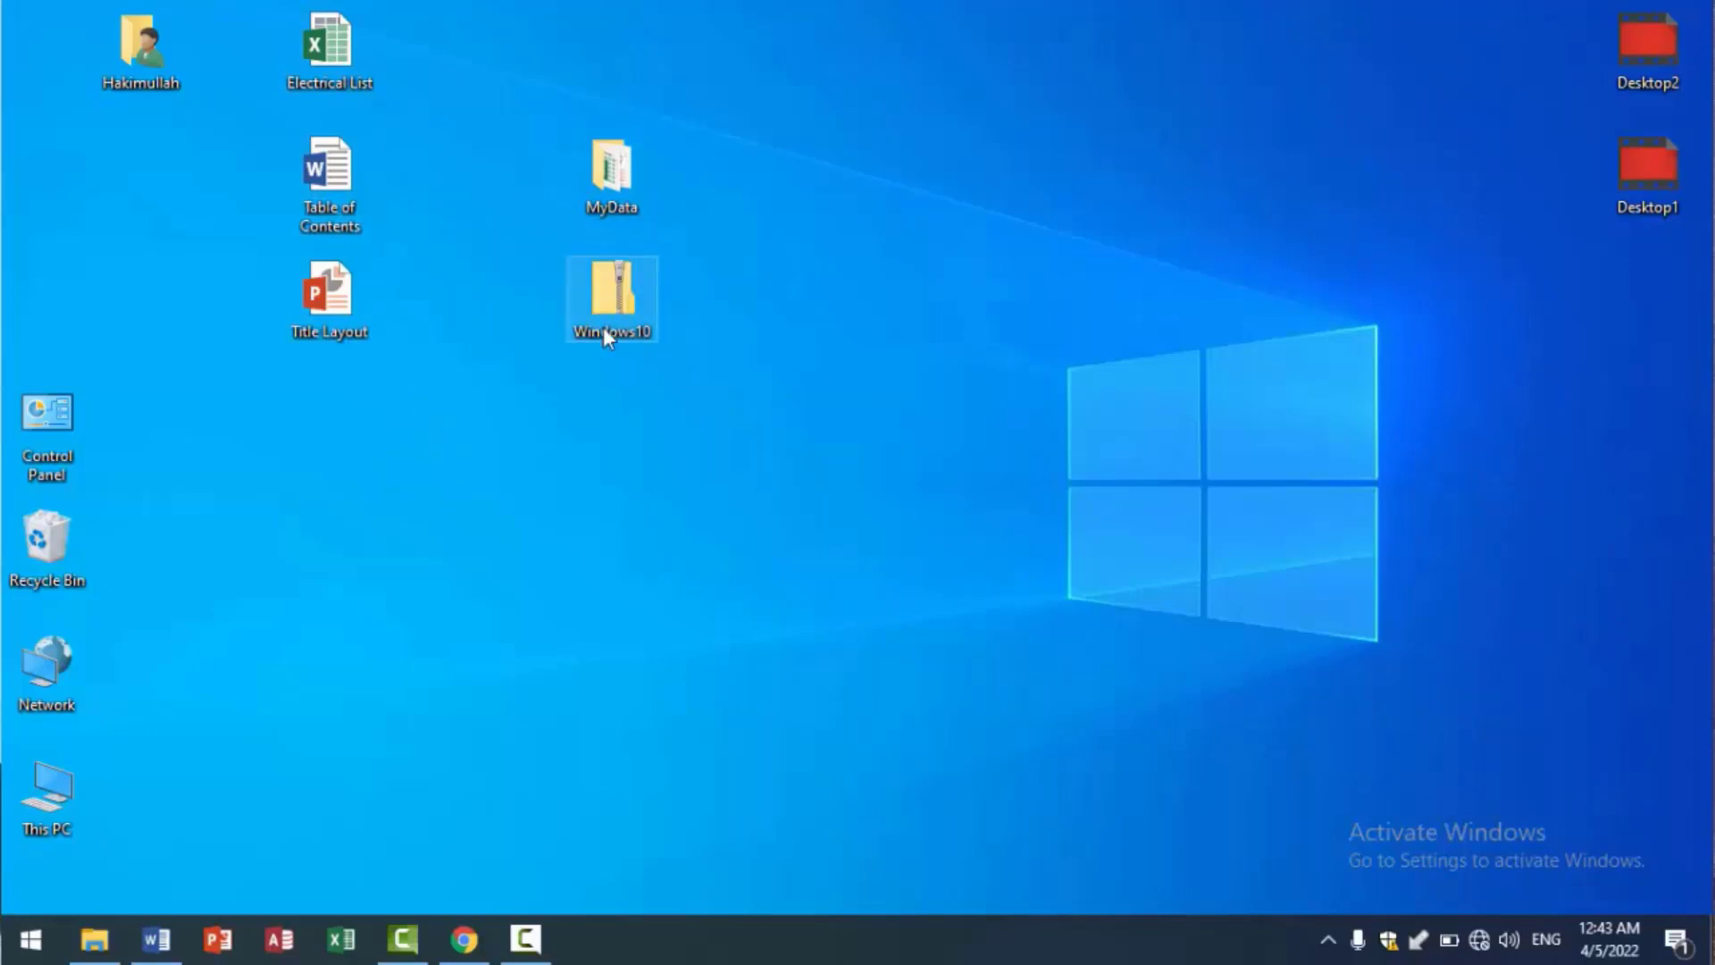
{"action": "mouse_move", "coordinate": [606, 298]}
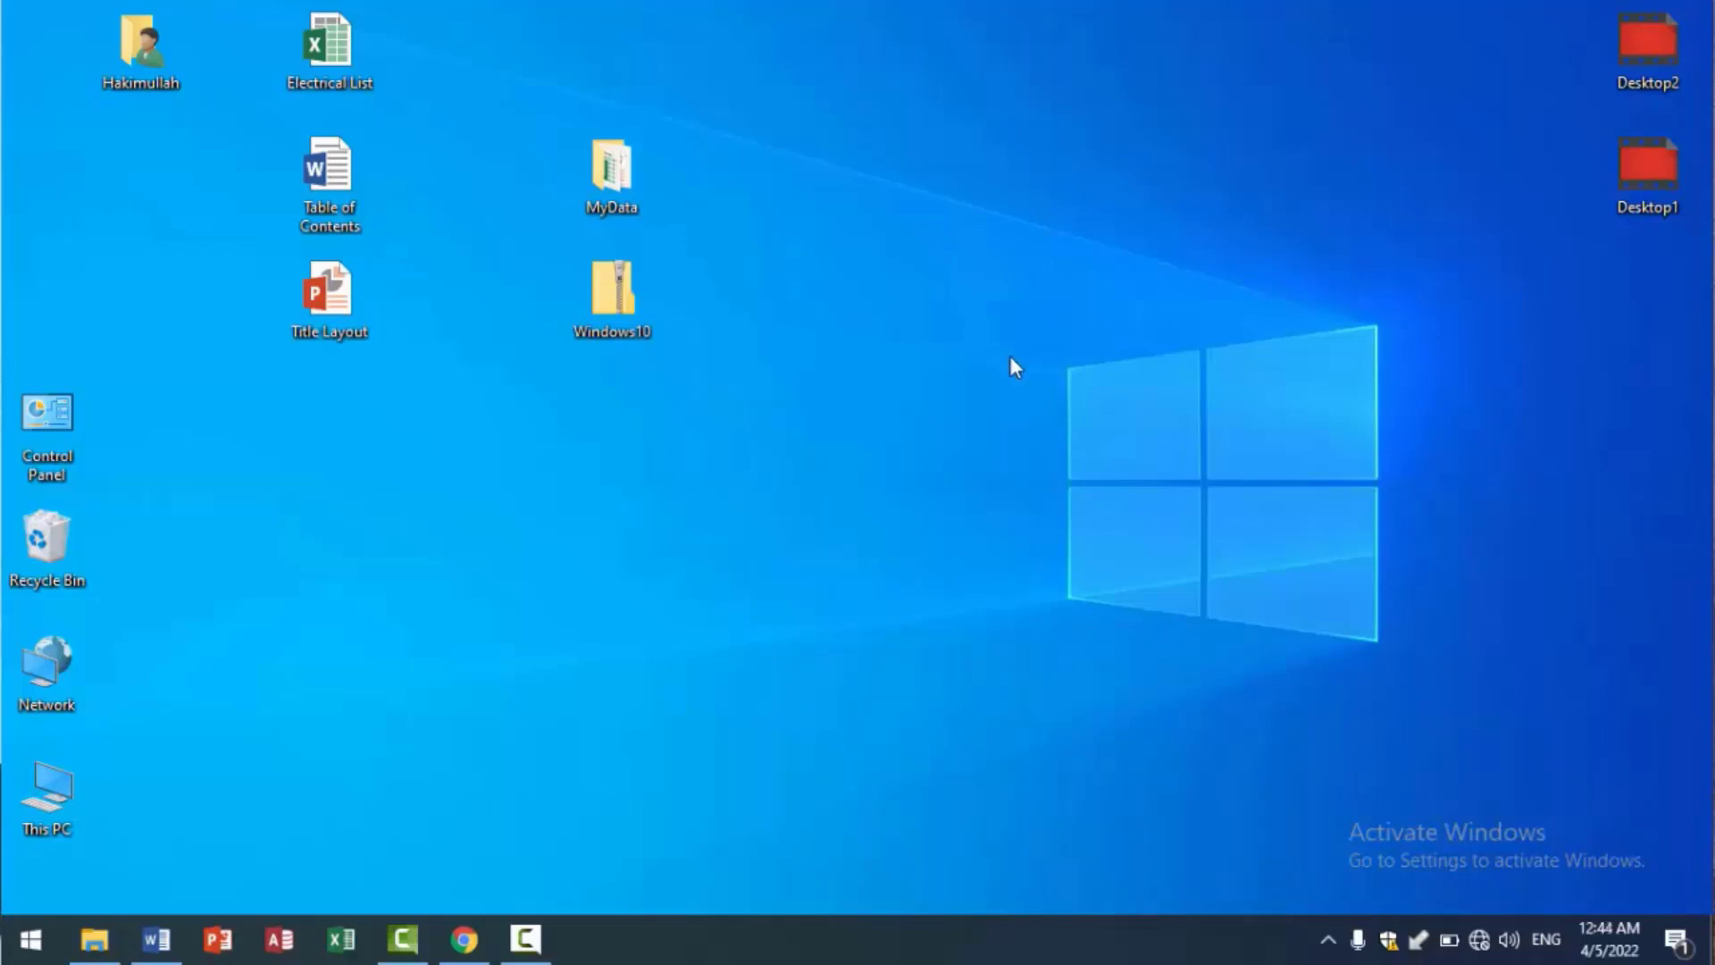
Create a new Microsoft Word document on the desktop, keeping the default name.
{"action": "right_click", "coordinate": [803, 246]}
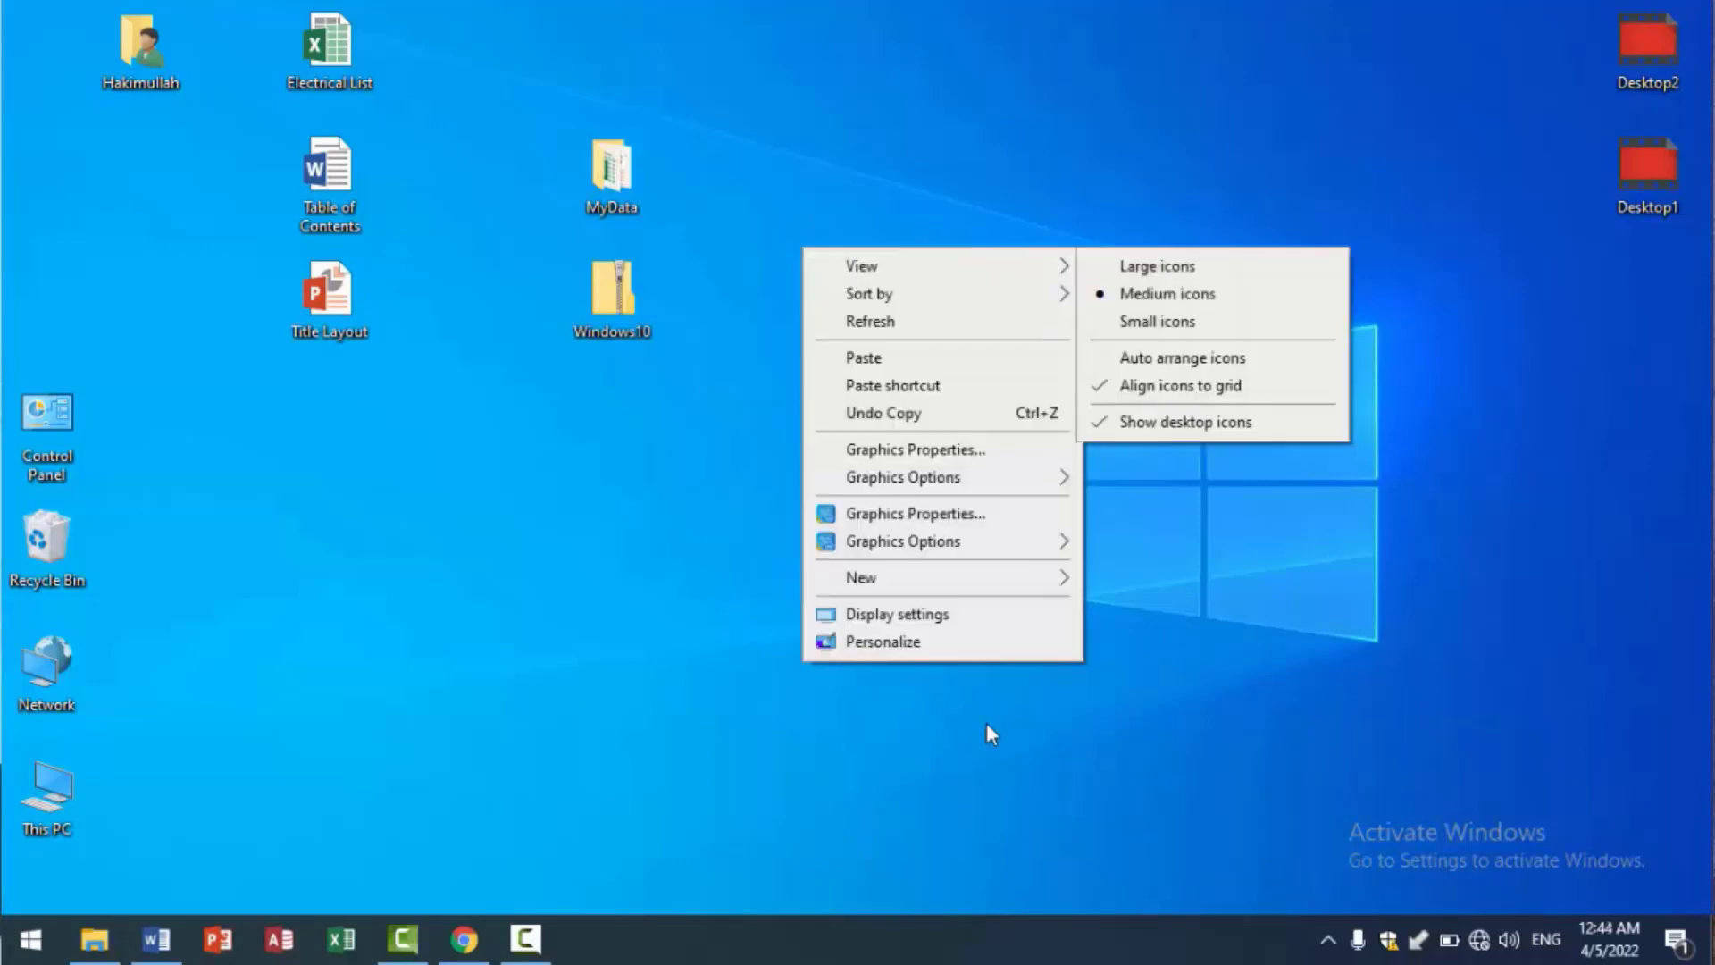
{"action": "mouse_move", "coordinate": [899, 585]}
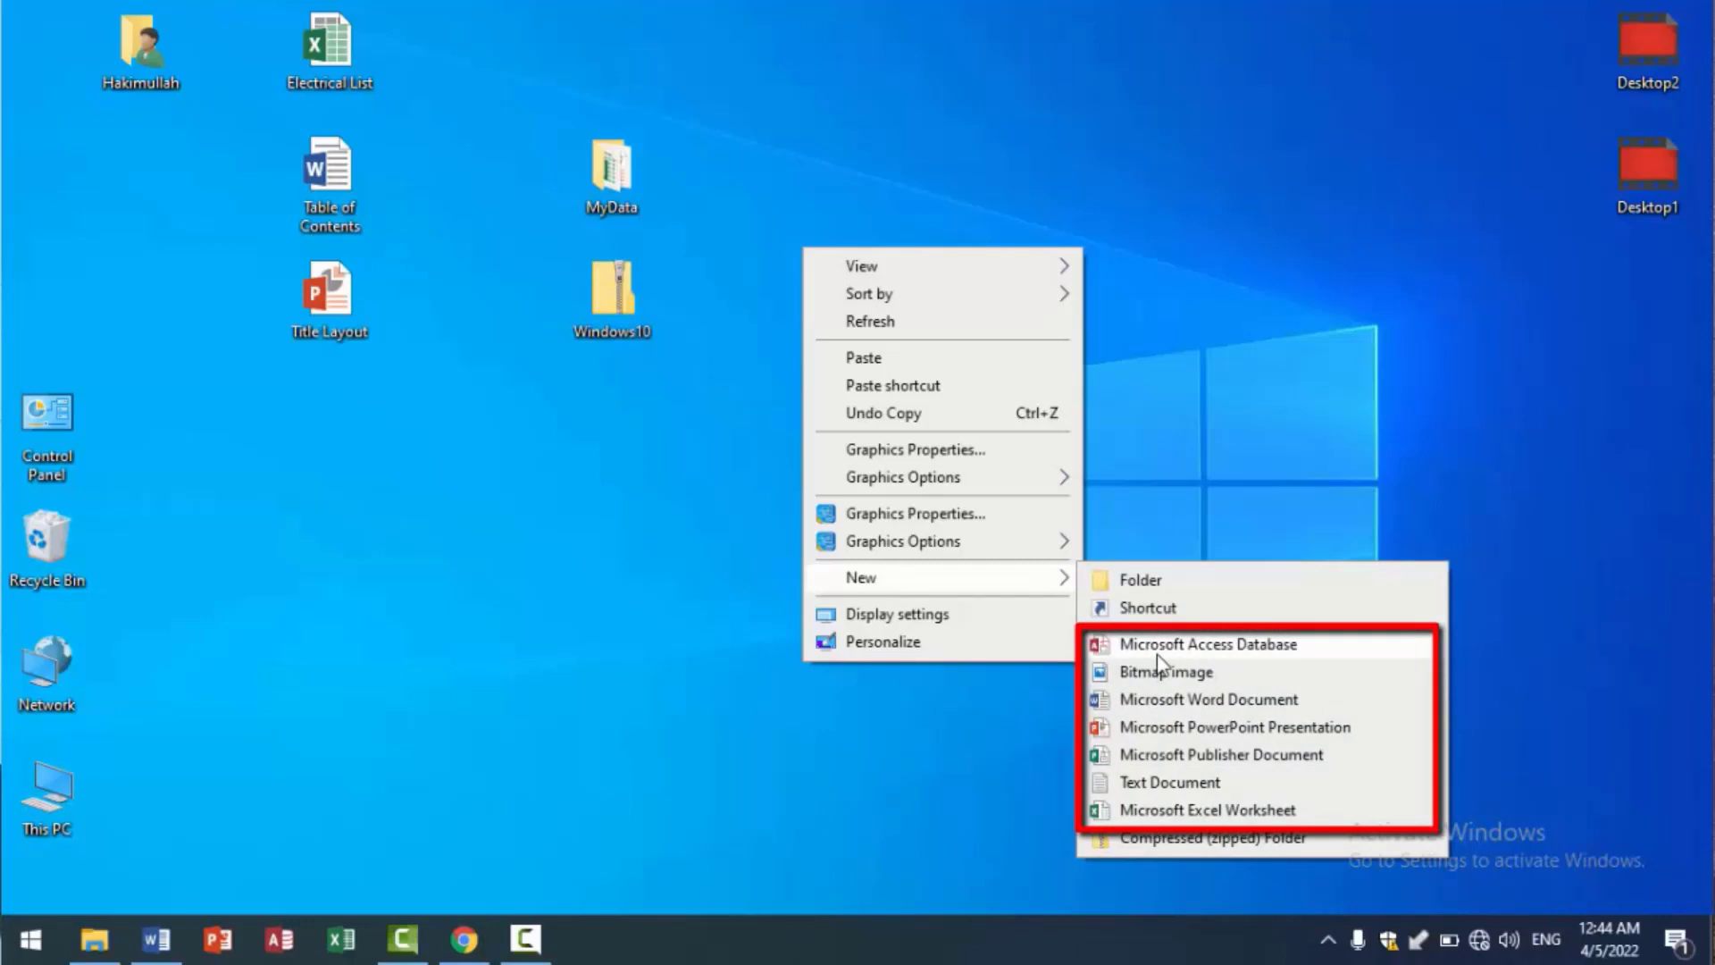
{"action": "left_click", "coordinate": [1184, 700]}
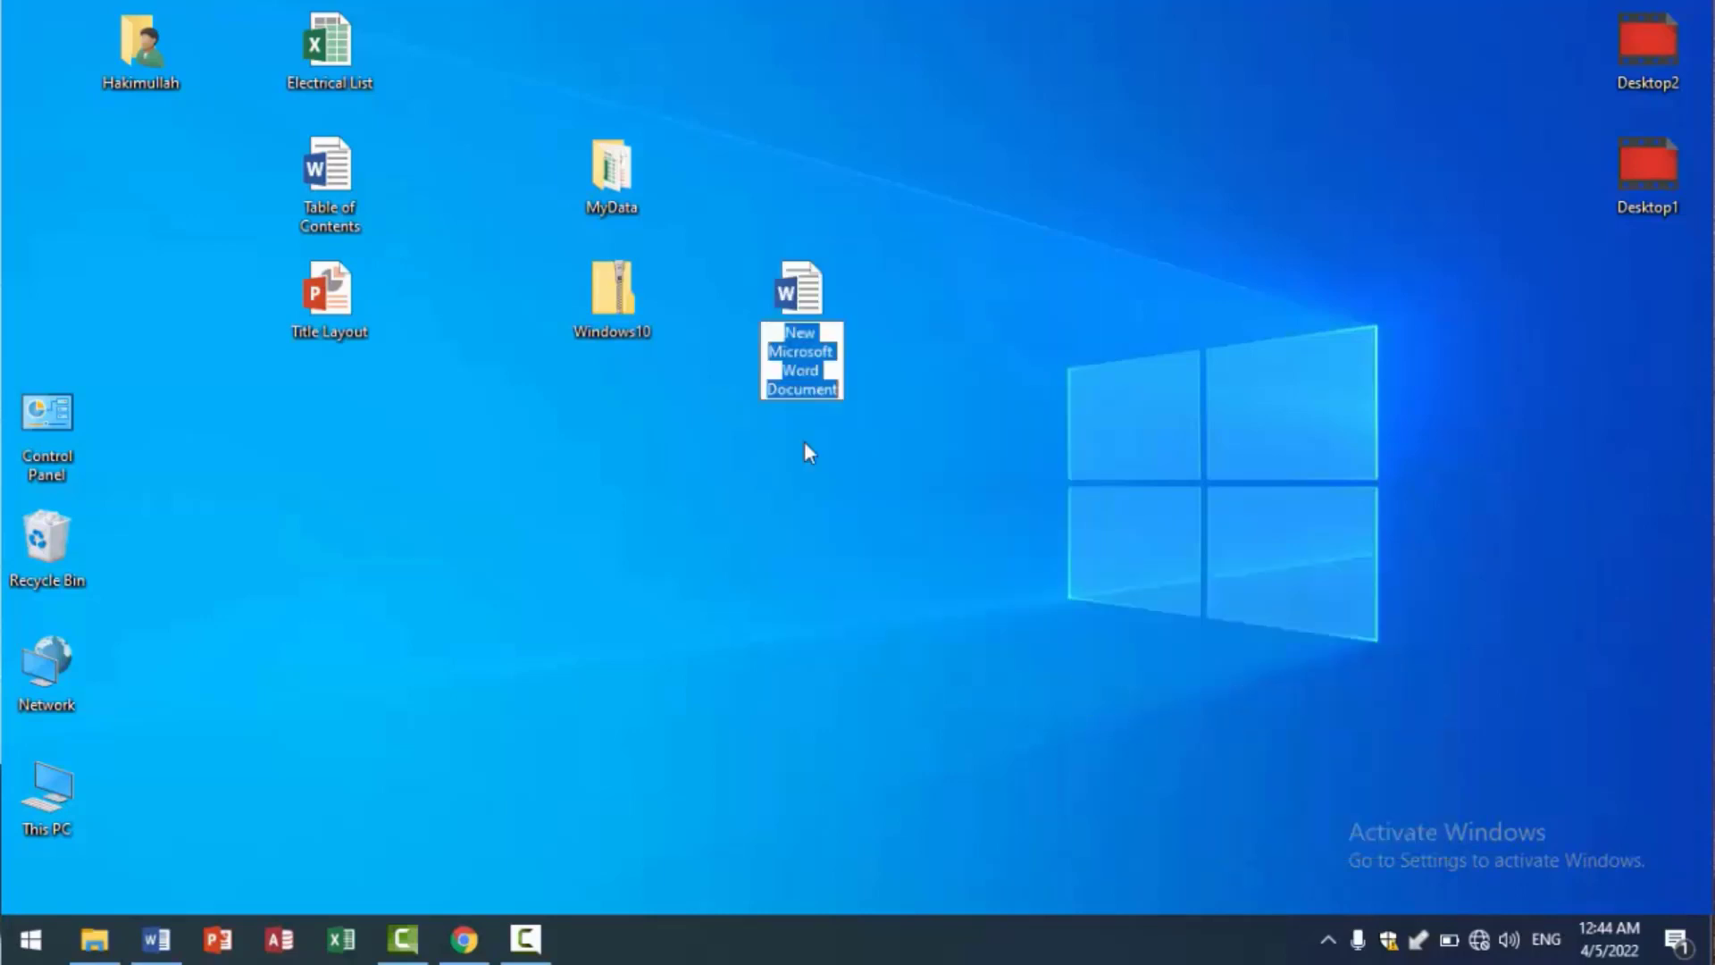
{"action": "key", "text": "Return"}
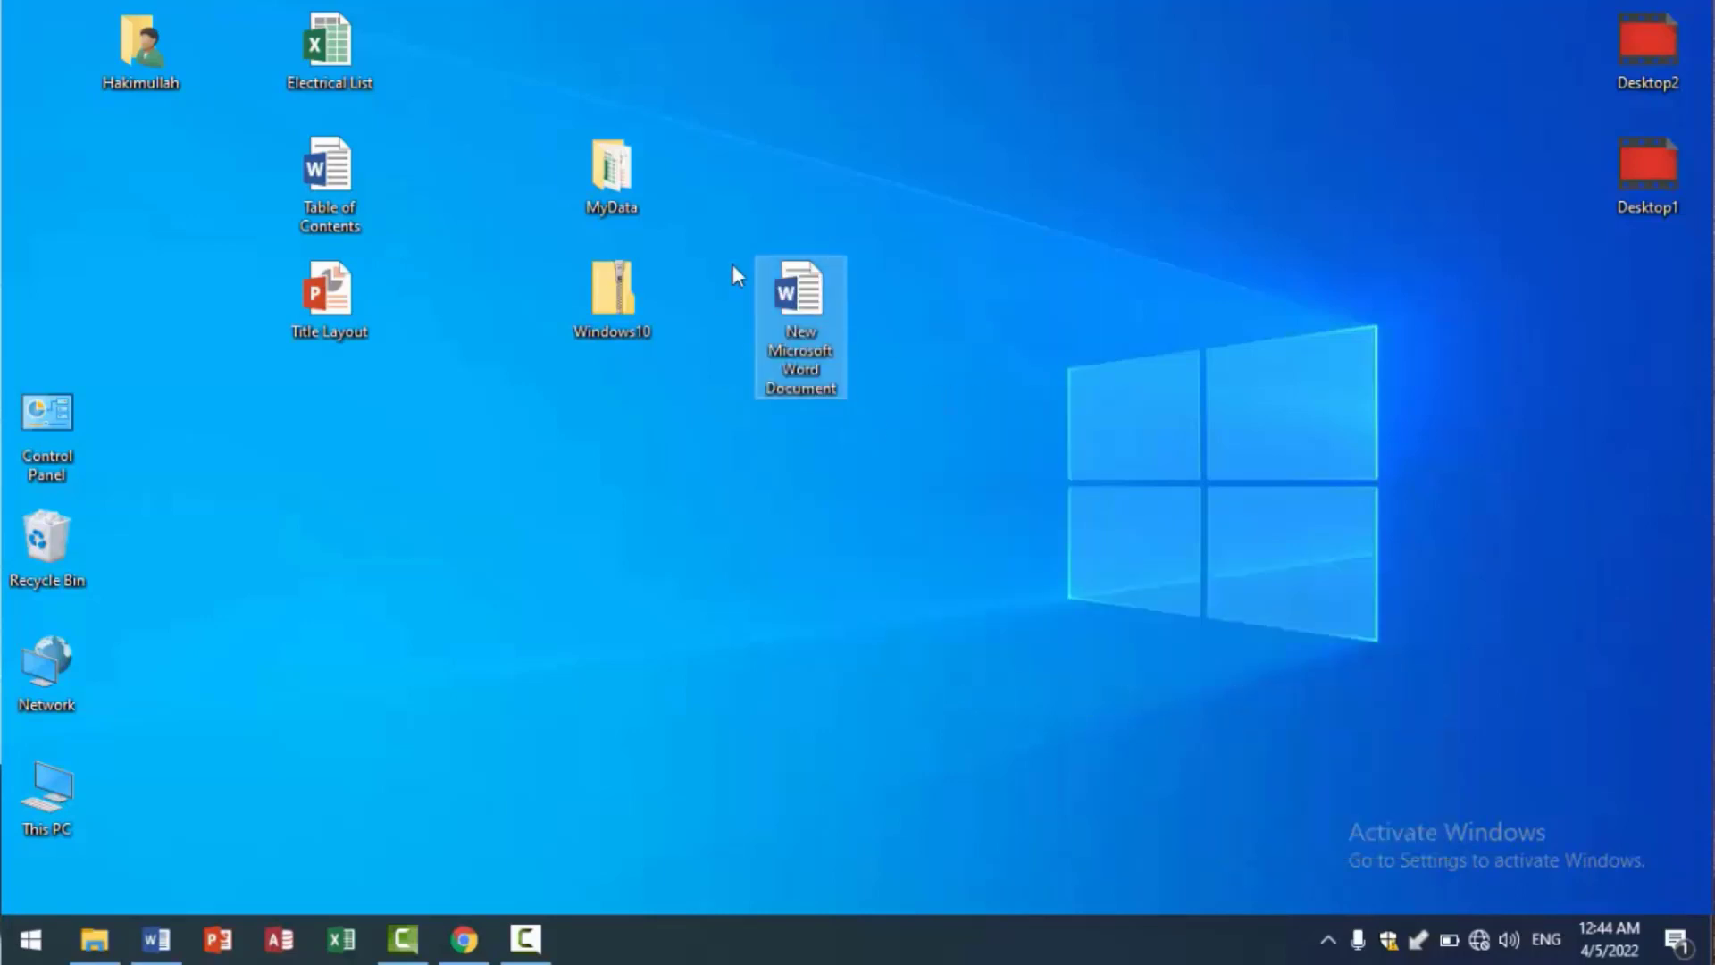
Create a new Microsoft Excel worksheet with its default name and place it beside the new Word document.
{"action": "right_click", "coordinate": [1015, 281]}
{"action": "mouse_move", "coordinate": [1075, 608]}
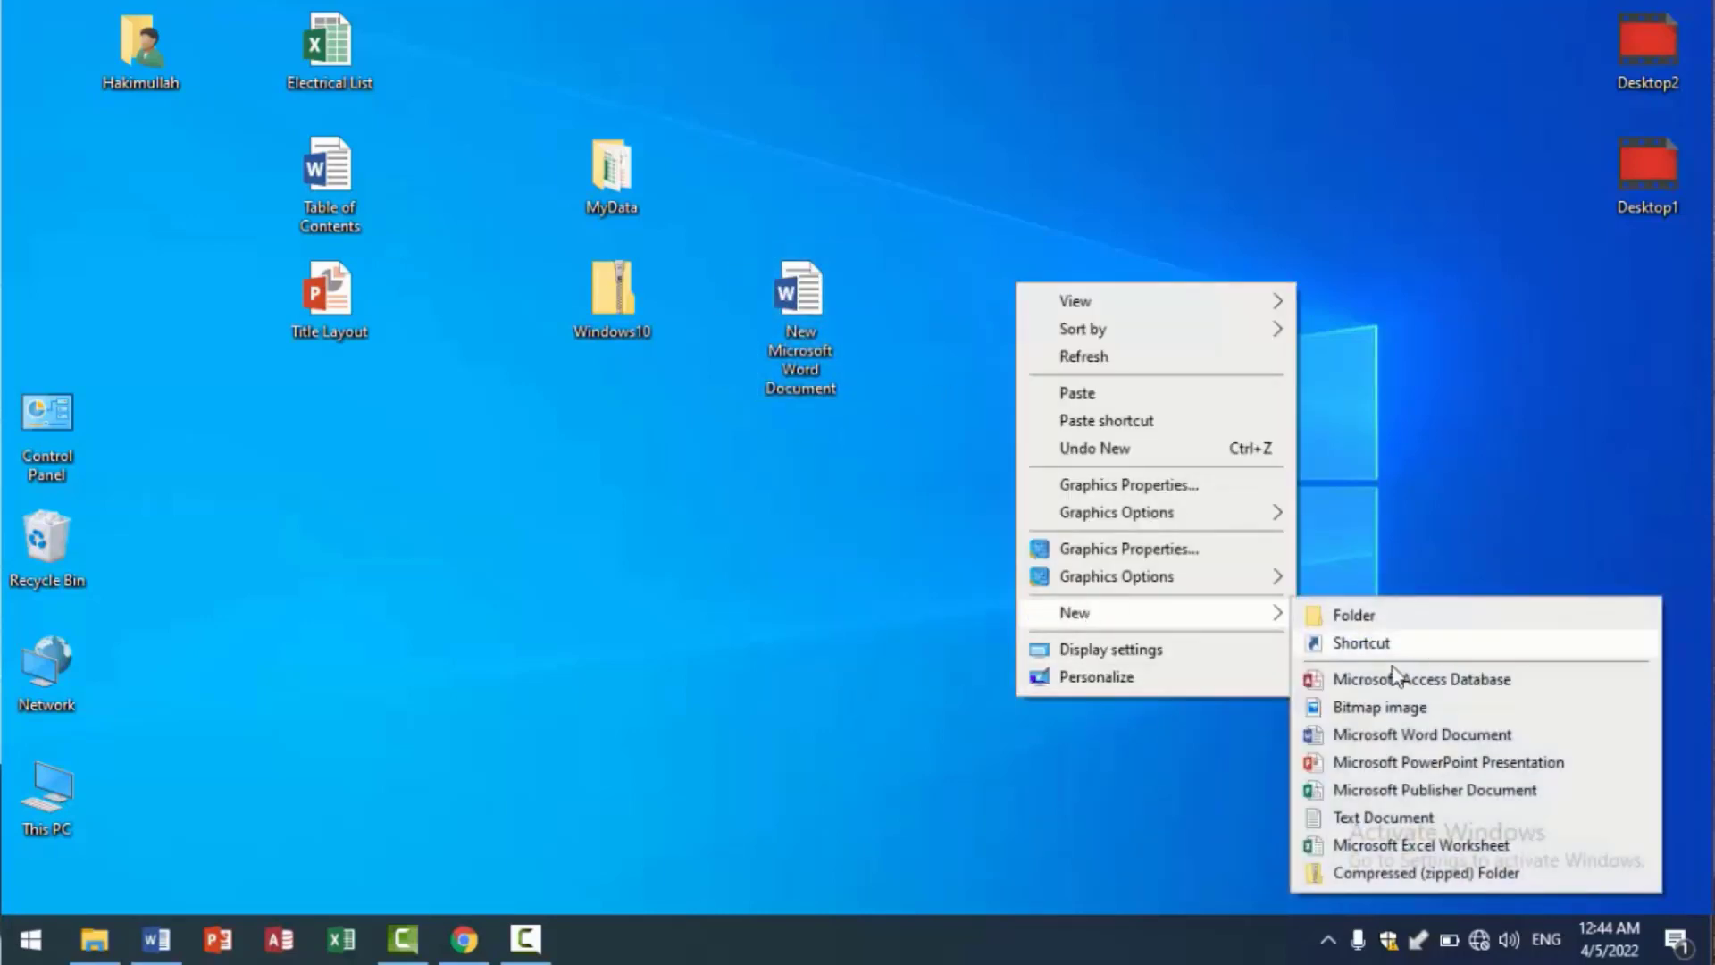
{"action": "left_click", "coordinate": [1370, 850]}
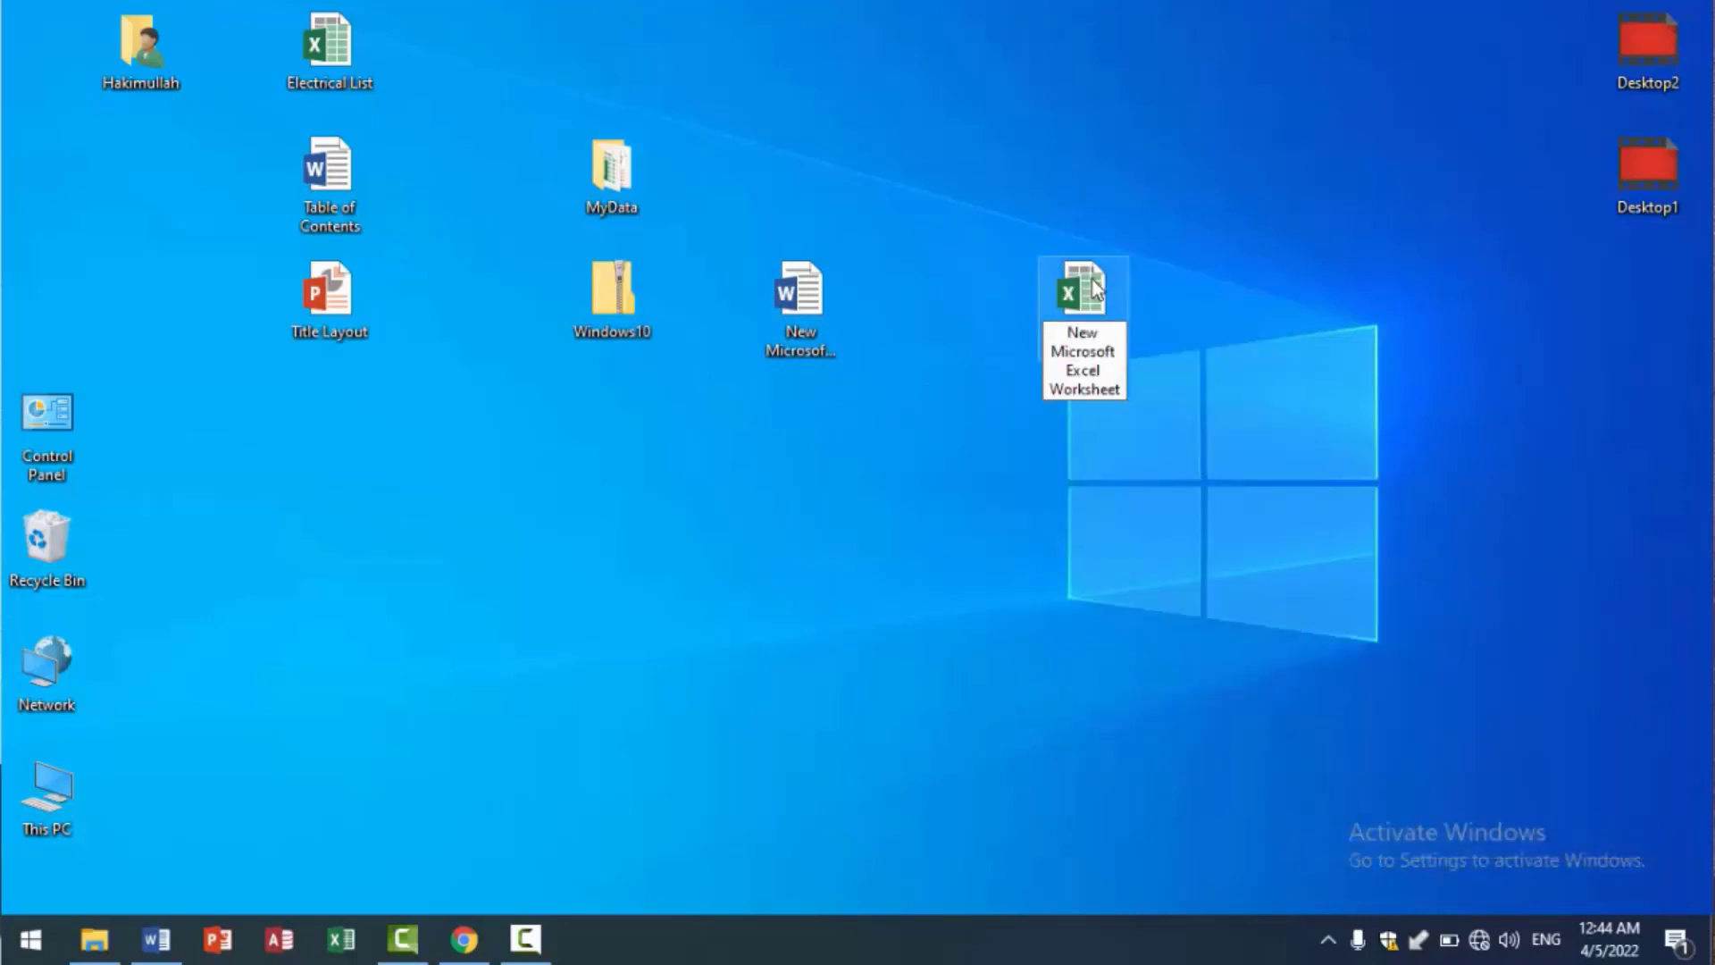
{"action": "left_click_drag", "start_coordinate": [1097, 287], "coordinate": [943, 287]}
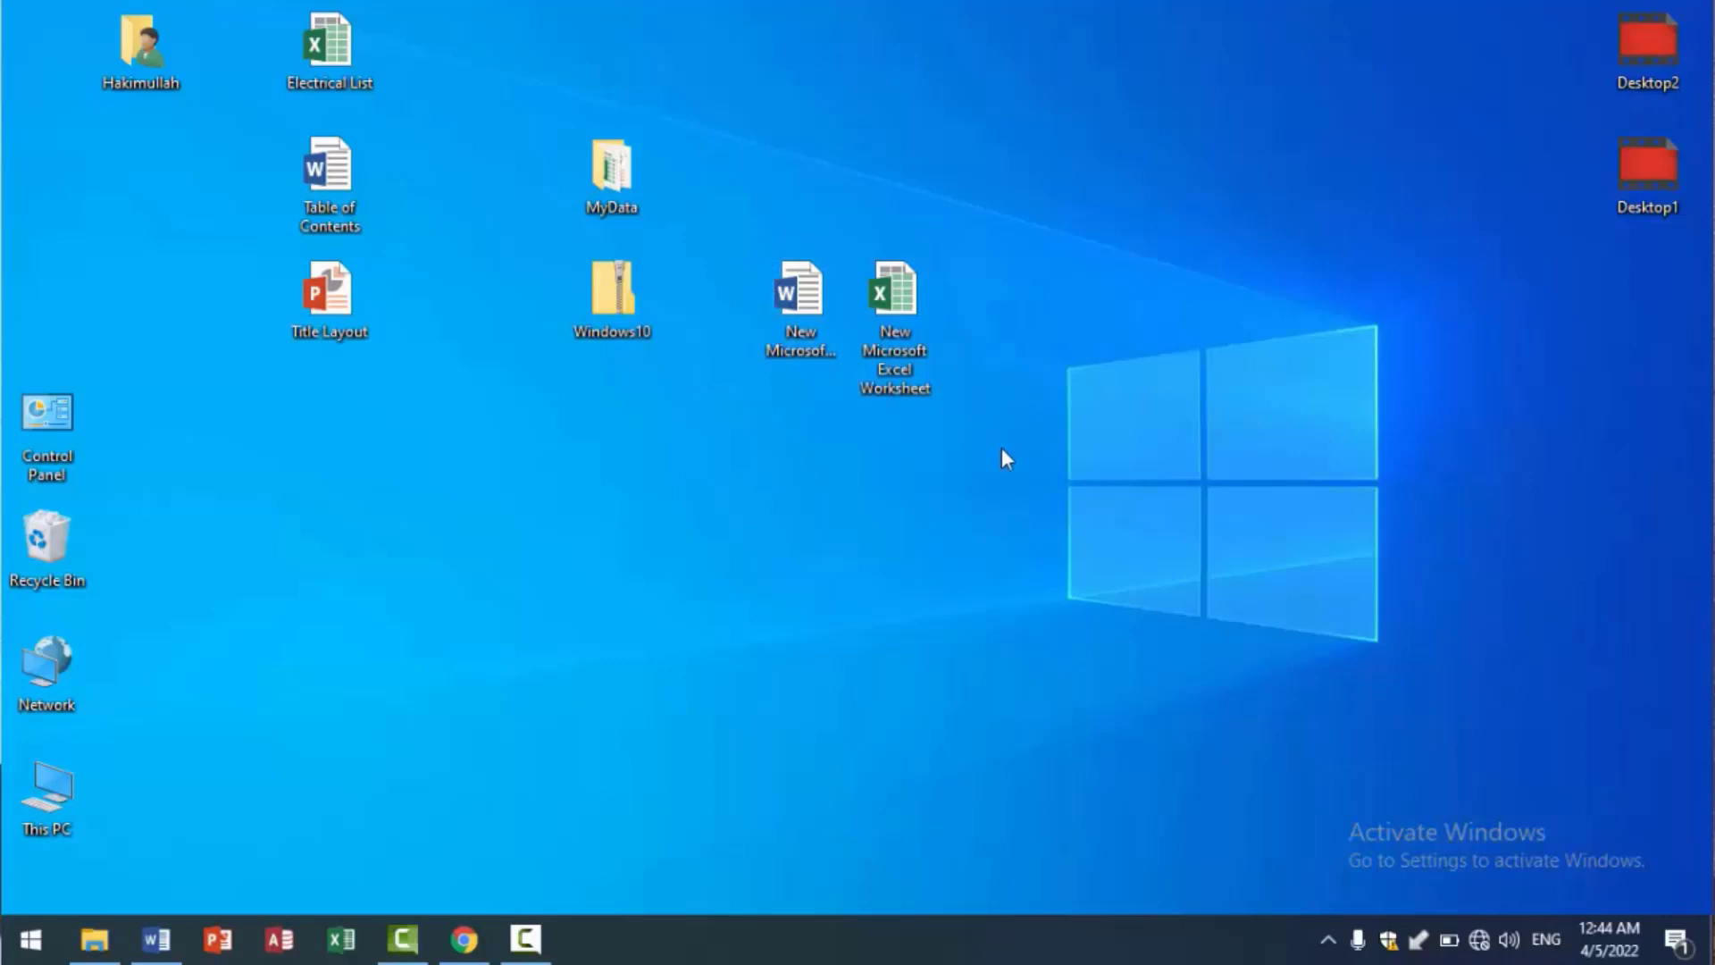
{"action": "right_click", "coordinate": [919, 430]}
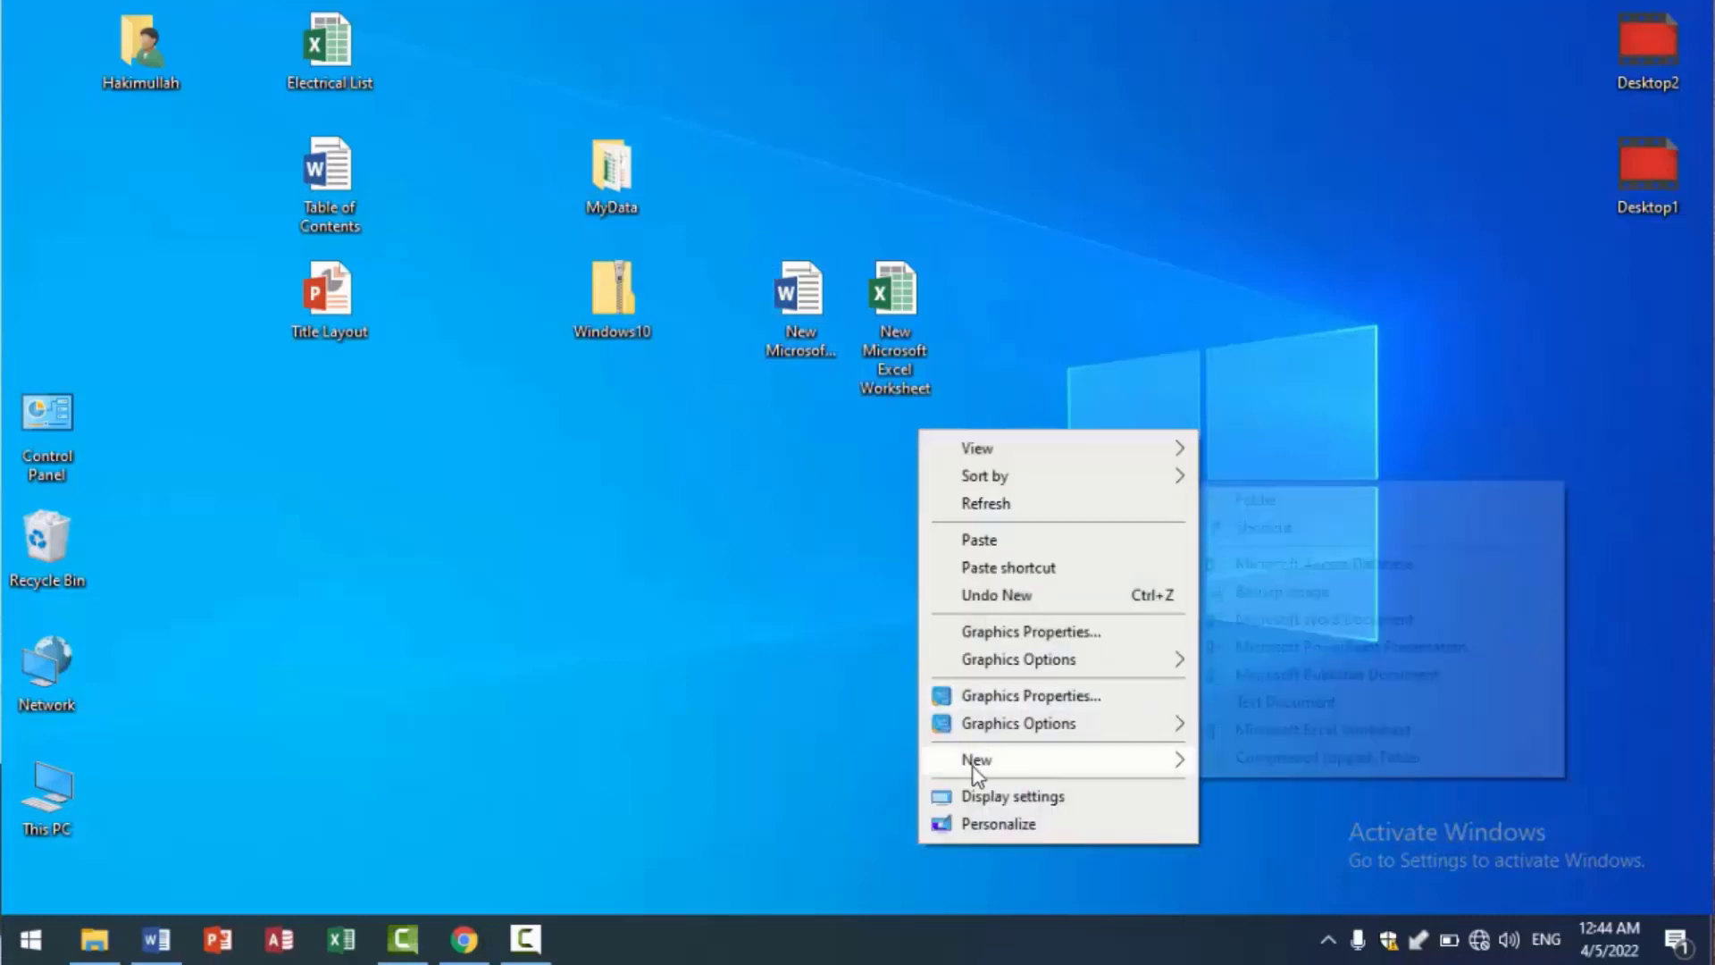
{"action": "mouse_move", "coordinate": [973, 758]}
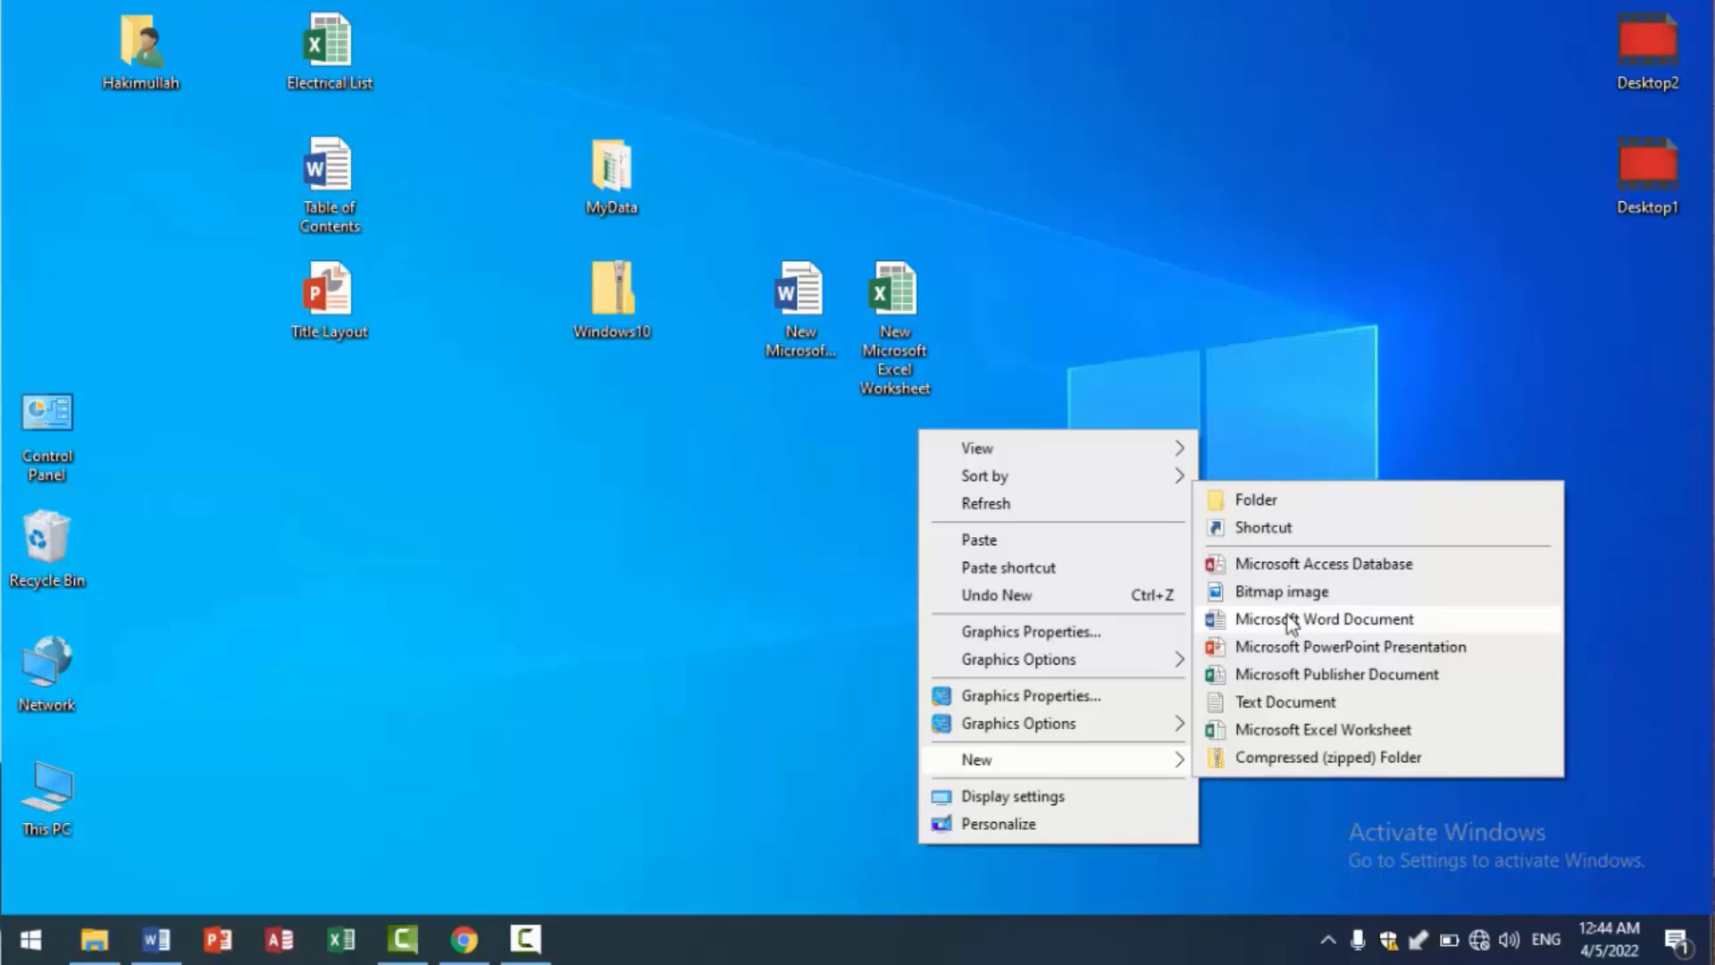
{"action": "left_click", "coordinate": [1259, 536]}
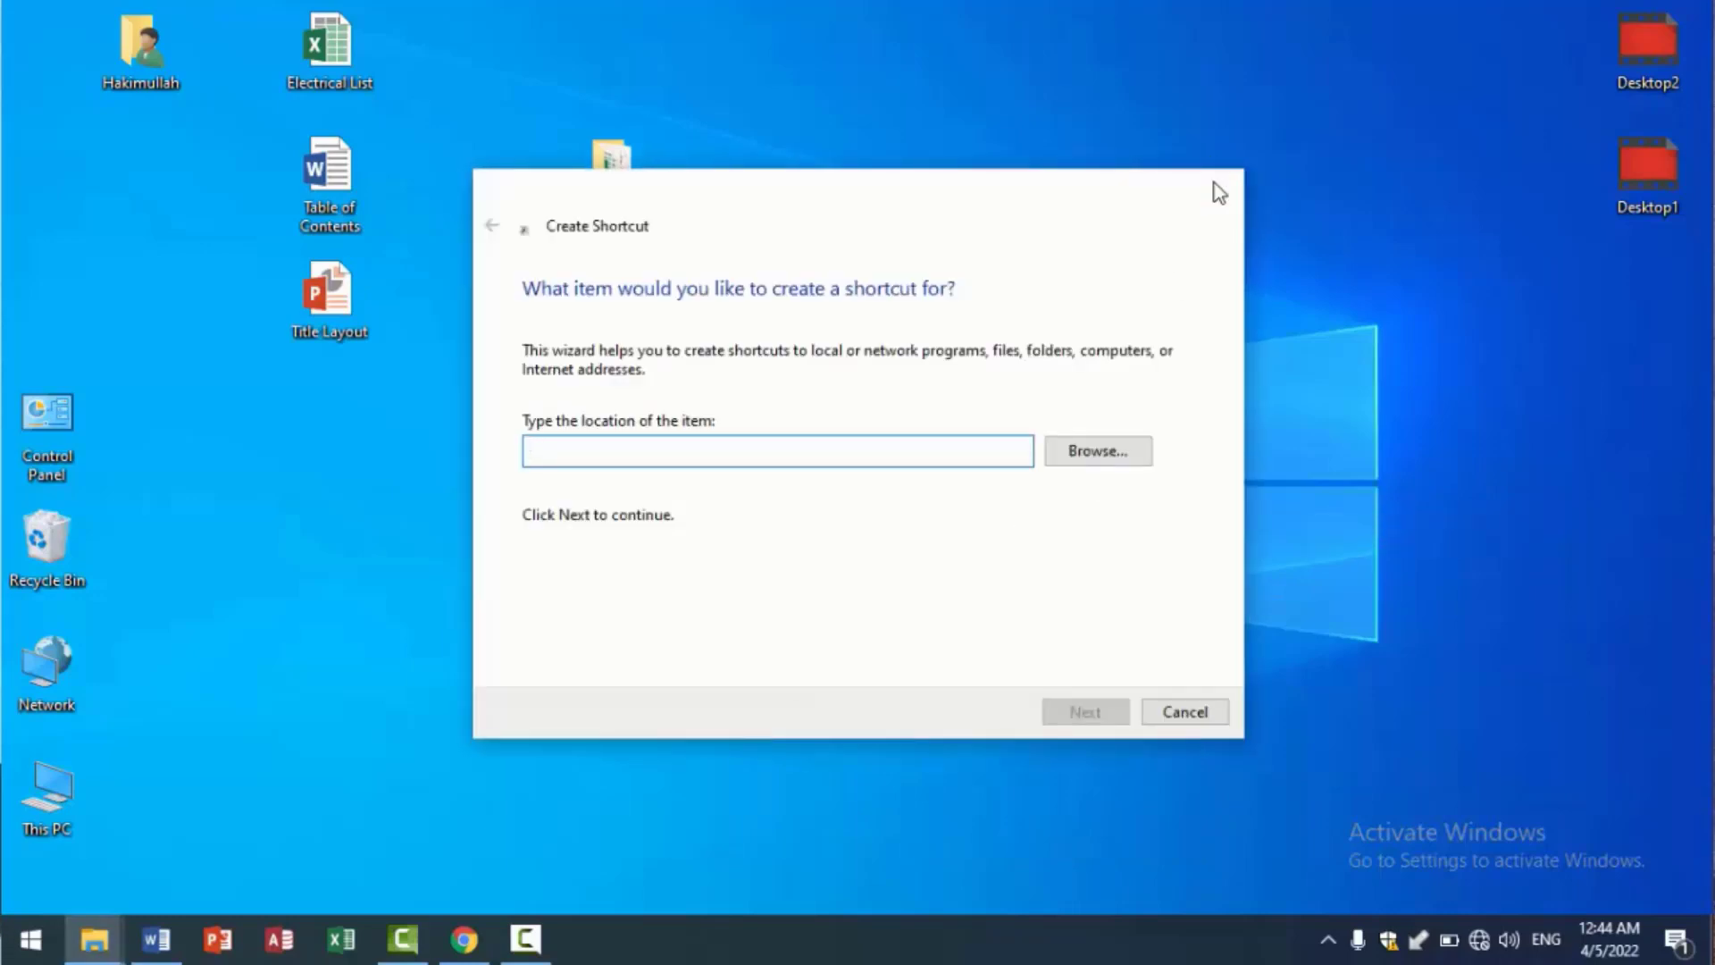
{"action": "left_click", "coordinate": [1216, 191]}
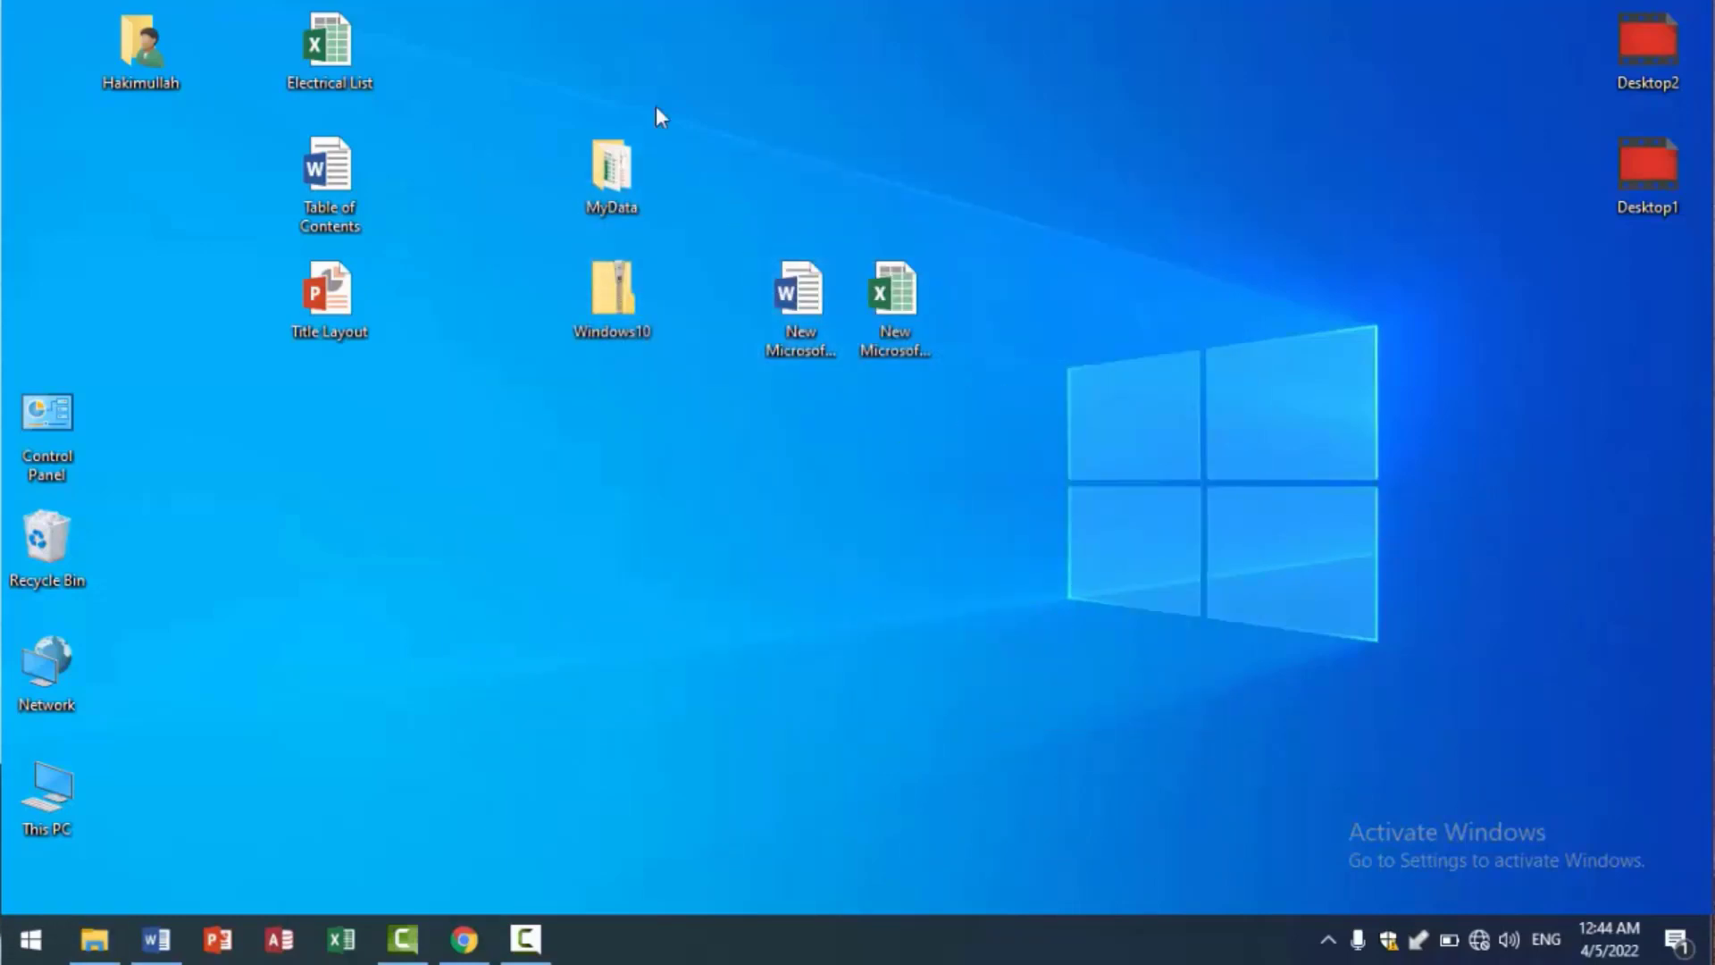
Delete MyData, Windows10, the new Word document and the new Excel worksheet by moving them to the Recycle Bin.
{"action": "left_click_drag", "start_coordinate": [526, 64], "coordinate": [1064, 605]}
{"action": "left_click_drag", "start_coordinate": [794, 302], "coordinate": [47, 547]}
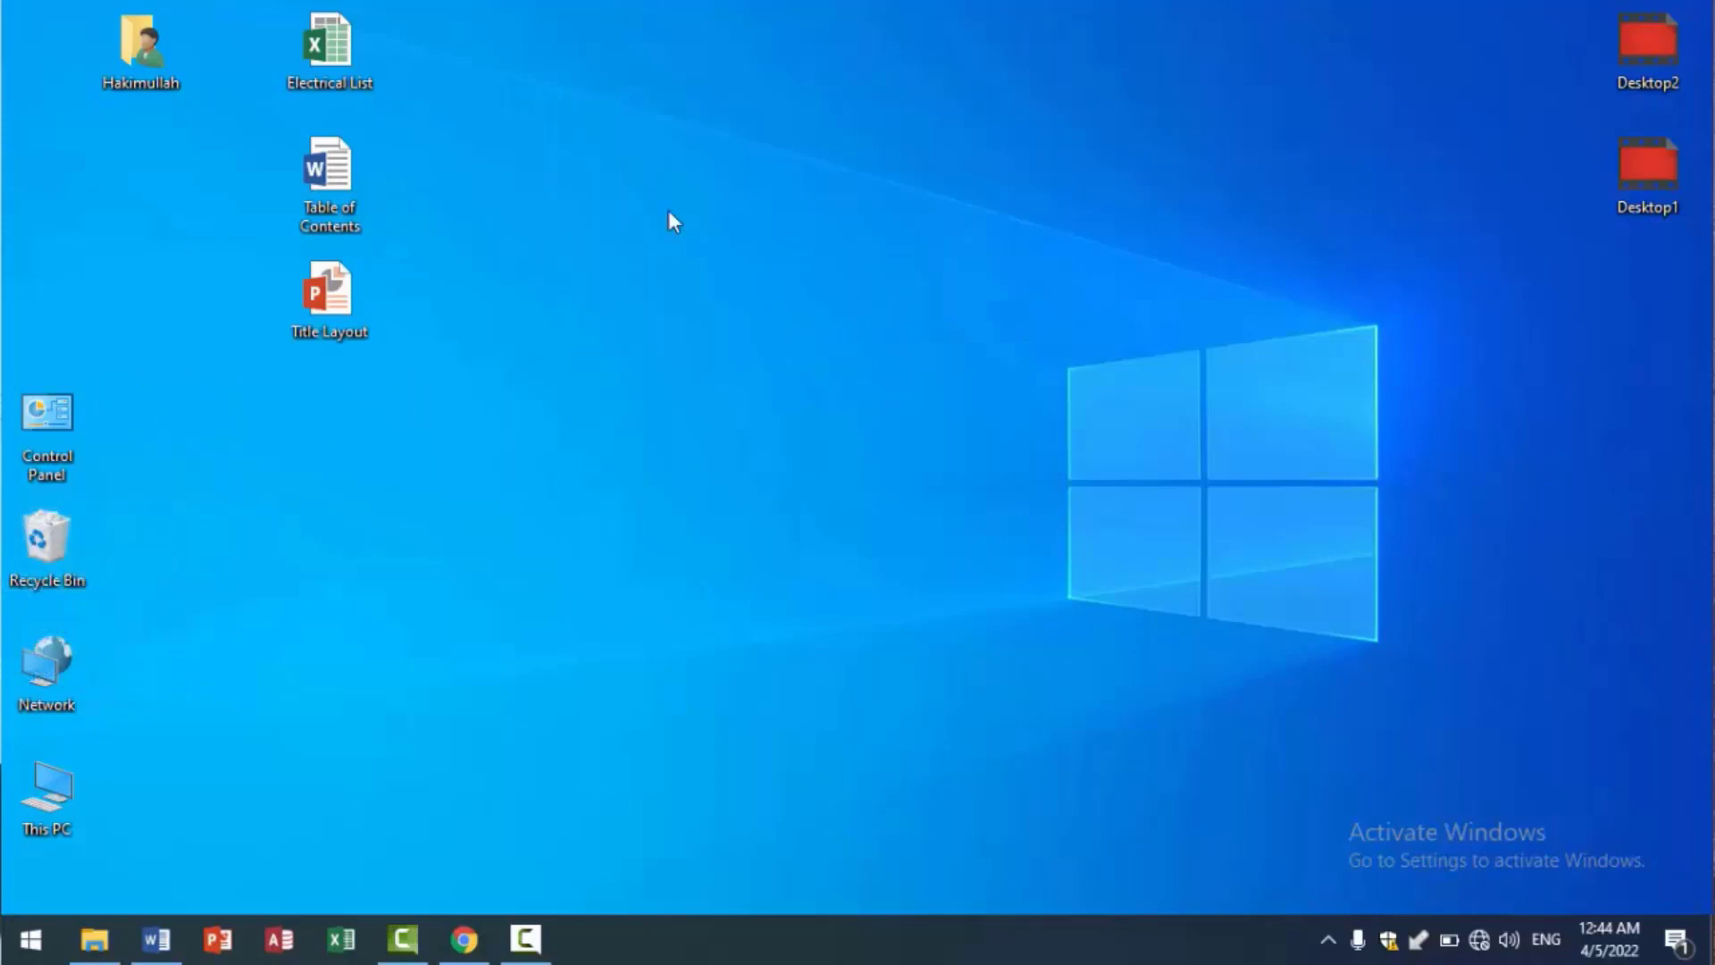
Create a desktop shortcut to the Production (D:) drive, keeping the suggested name.
{"action": "right_click", "coordinate": [768, 230]}
{"action": "mouse_move", "coordinate": [842, 560]}
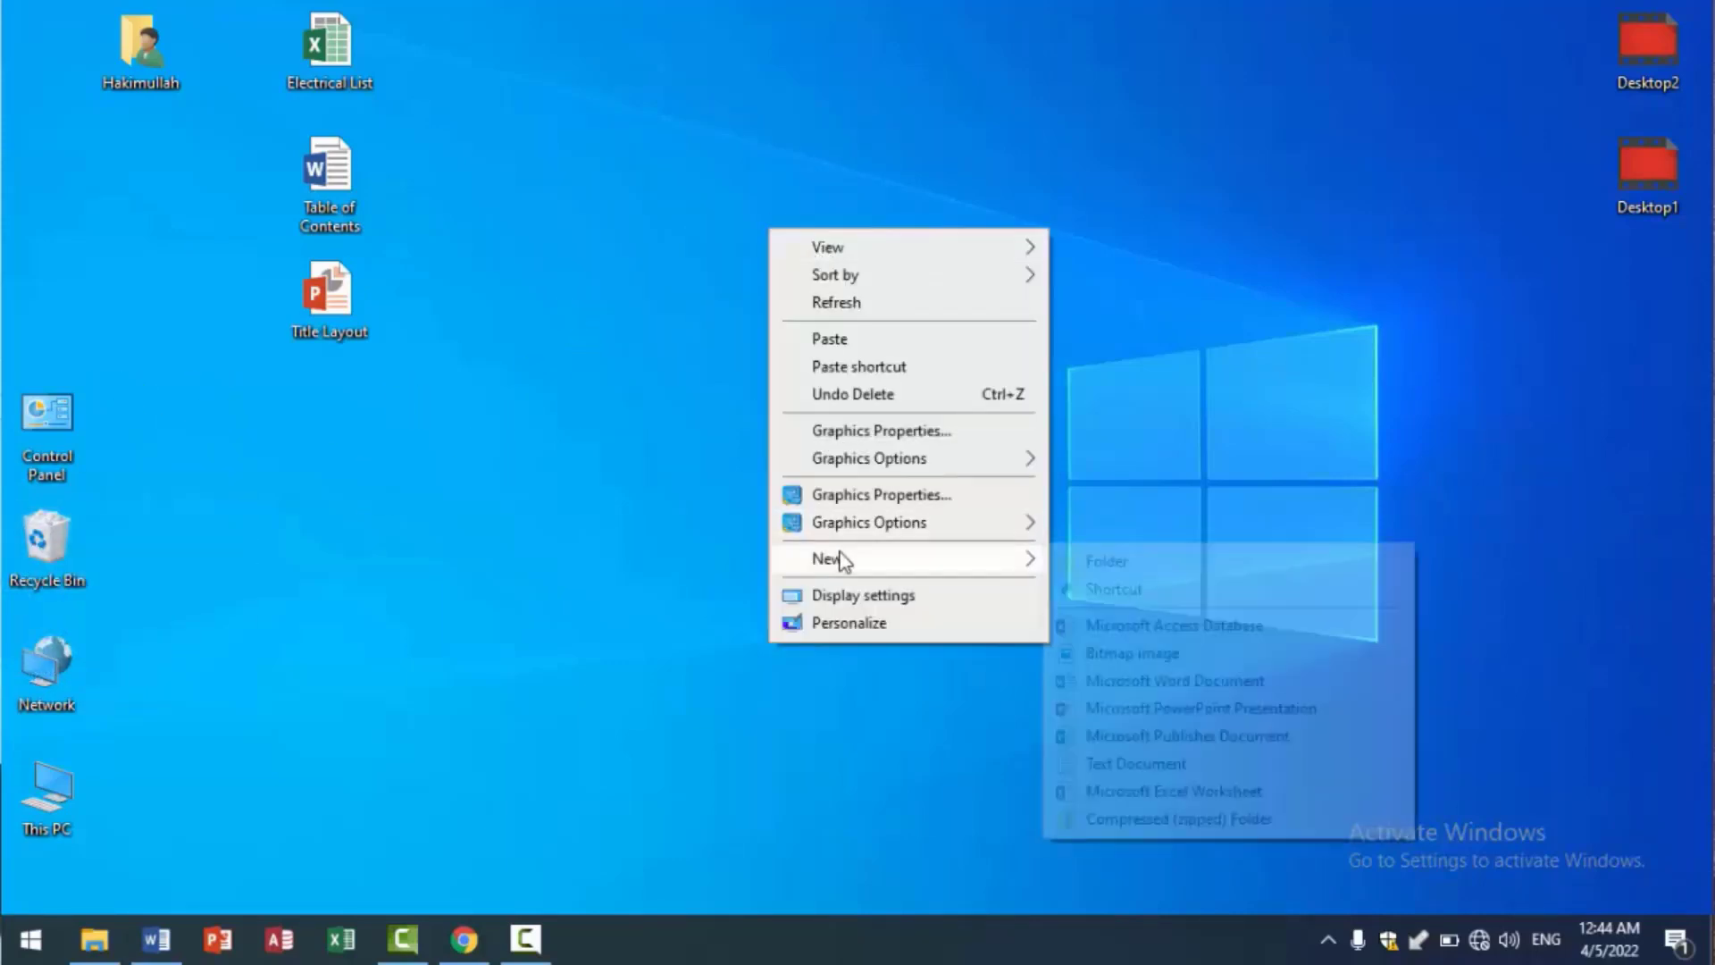
{"action": "left_click", "coordinate": [1110, 592]}
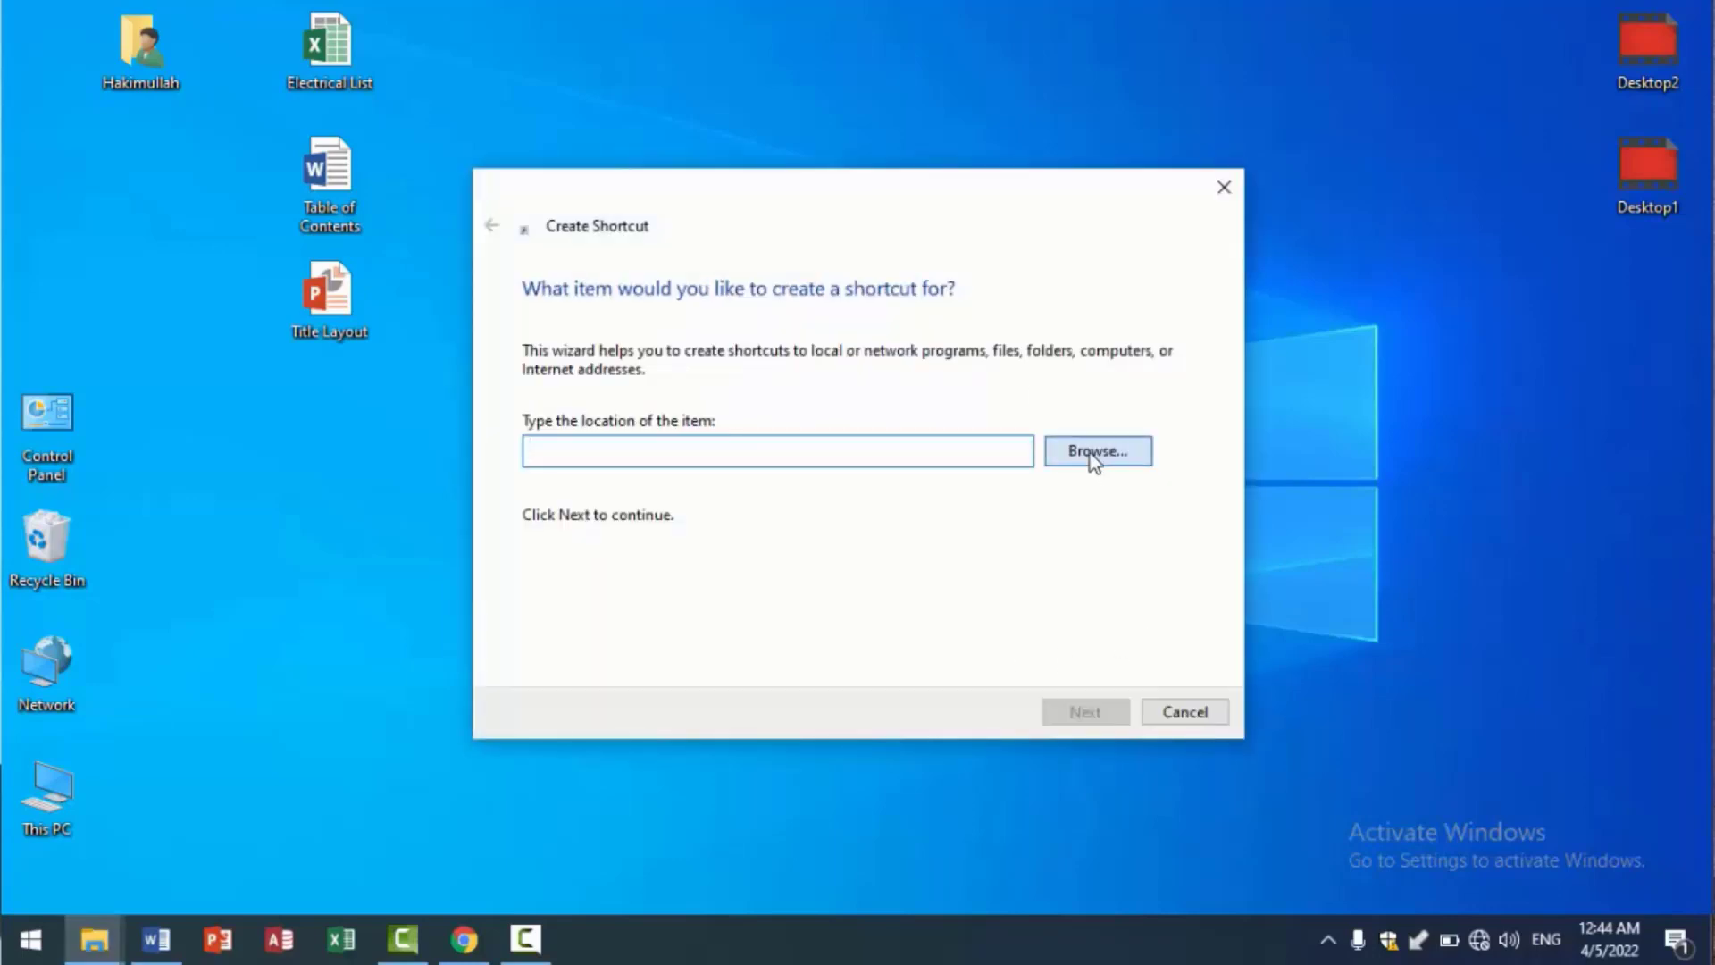
{"action": "left_click", "coordinate": [1089, 451]}
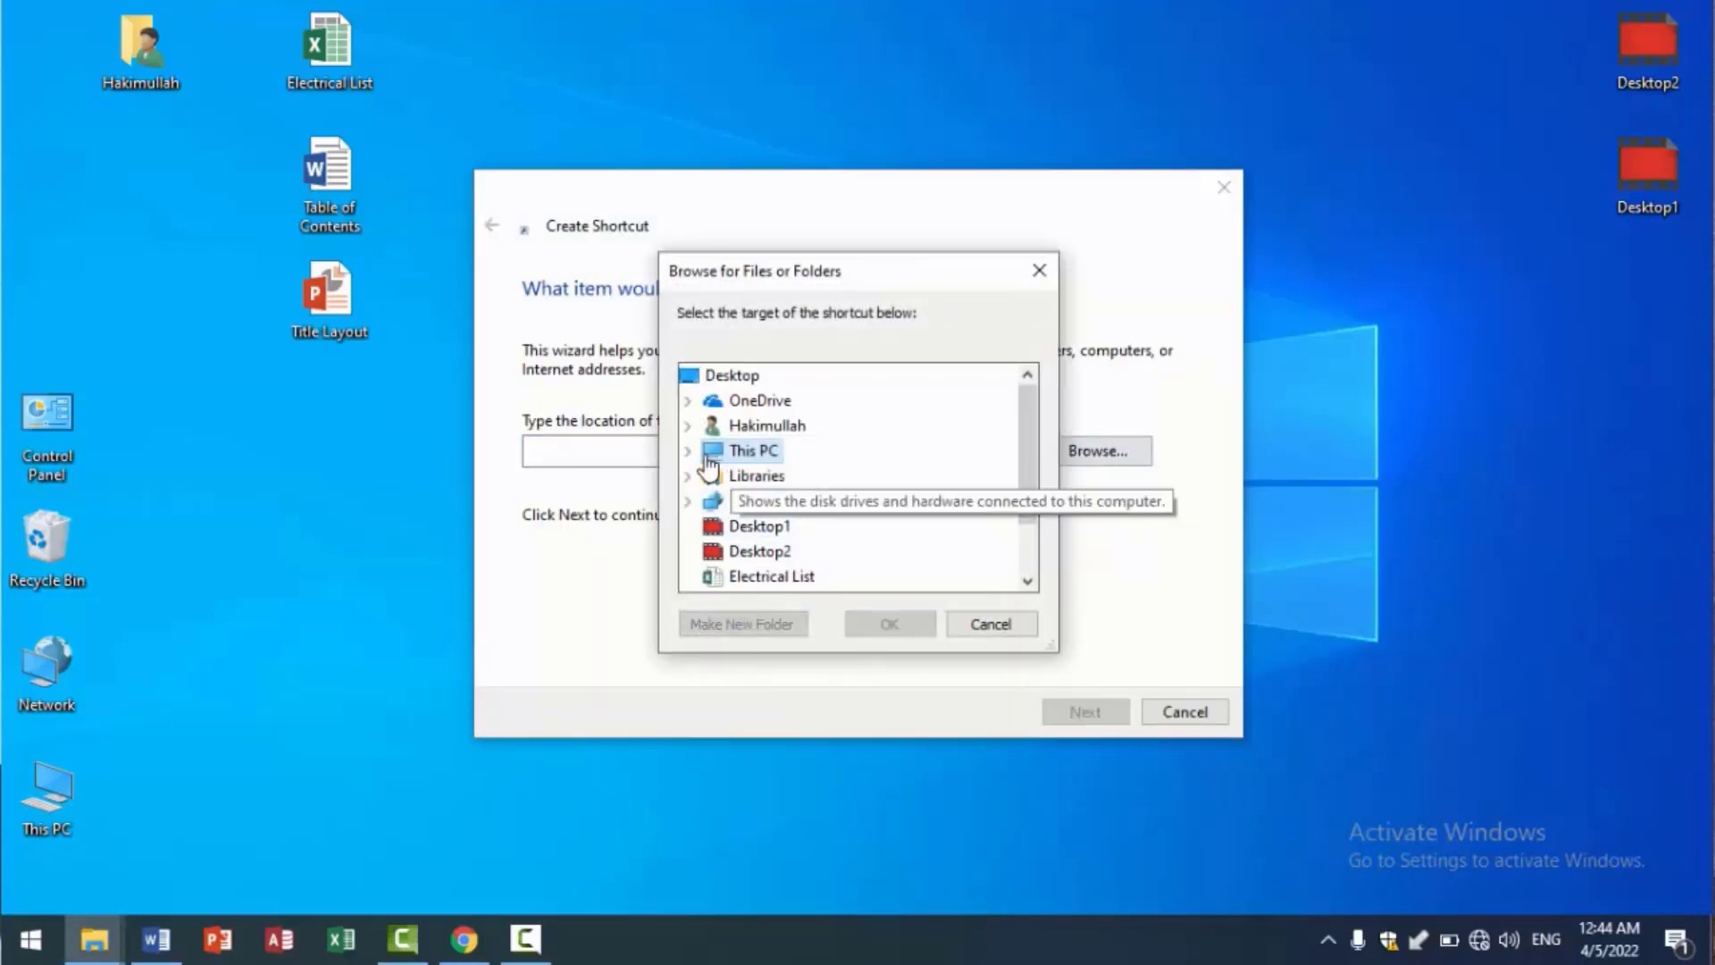
{"action": "left_click", "coordinate": [688, 452]}
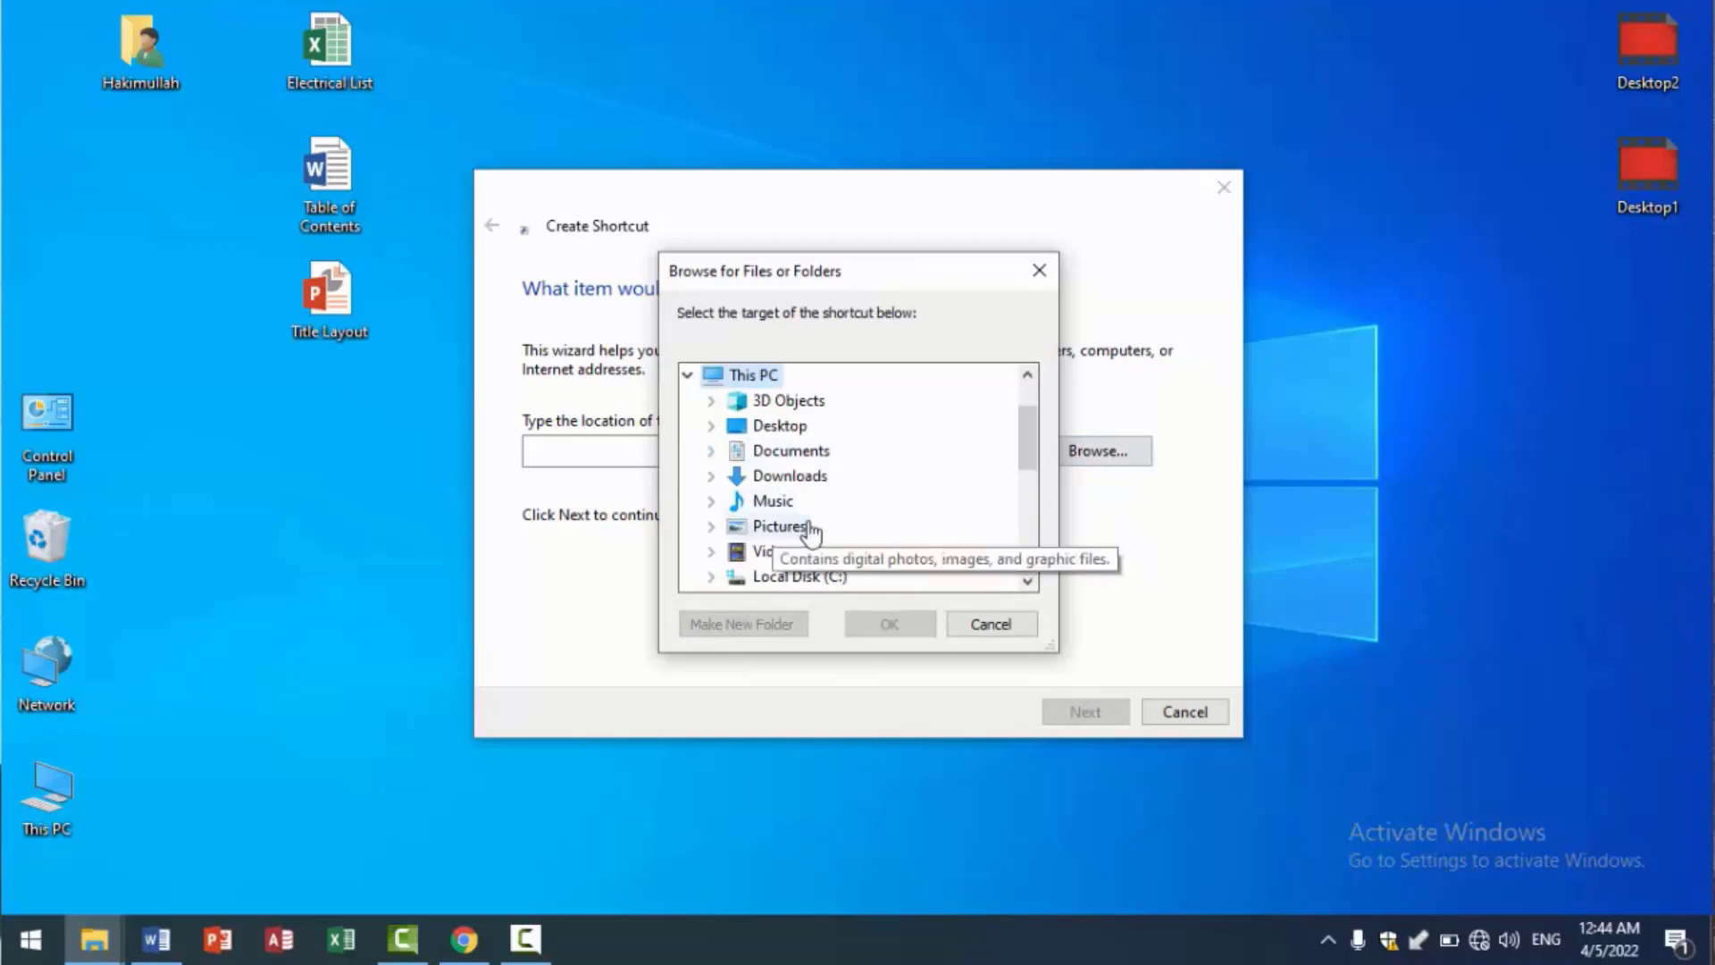
{"action": "scroll", "coordinate": [965, 478], "scroll_direction": "down", "scroll_amount": 1}
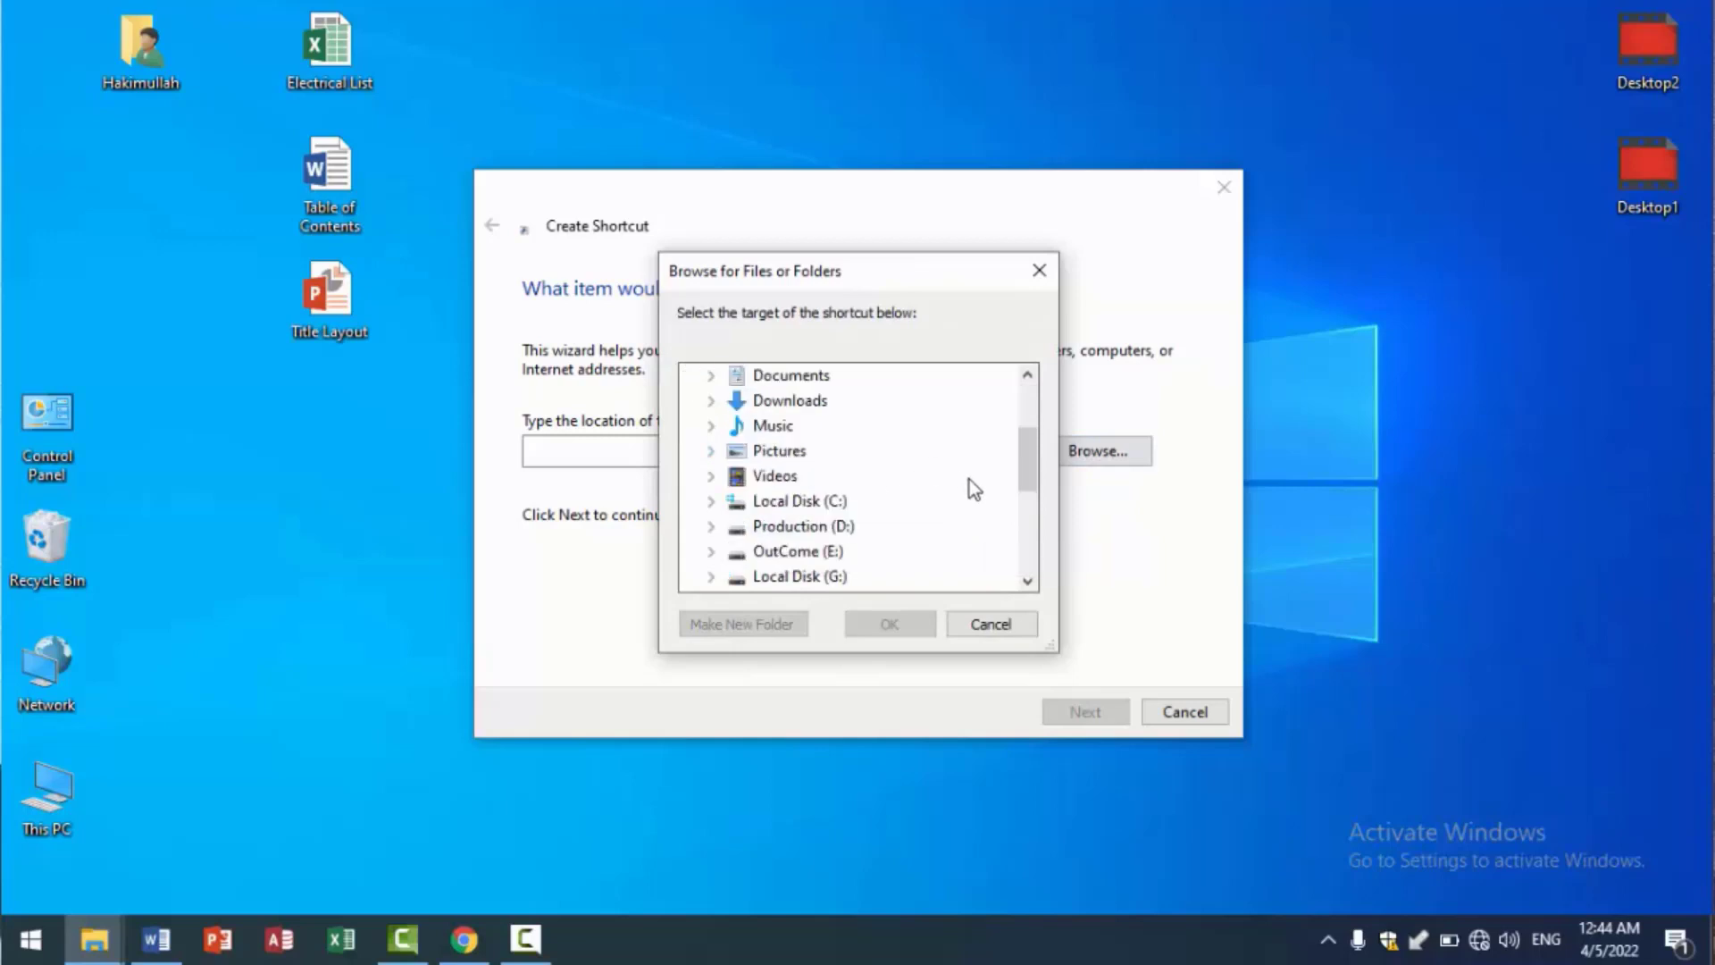
{"action": "double_click", "coordinate": [786, 527]}
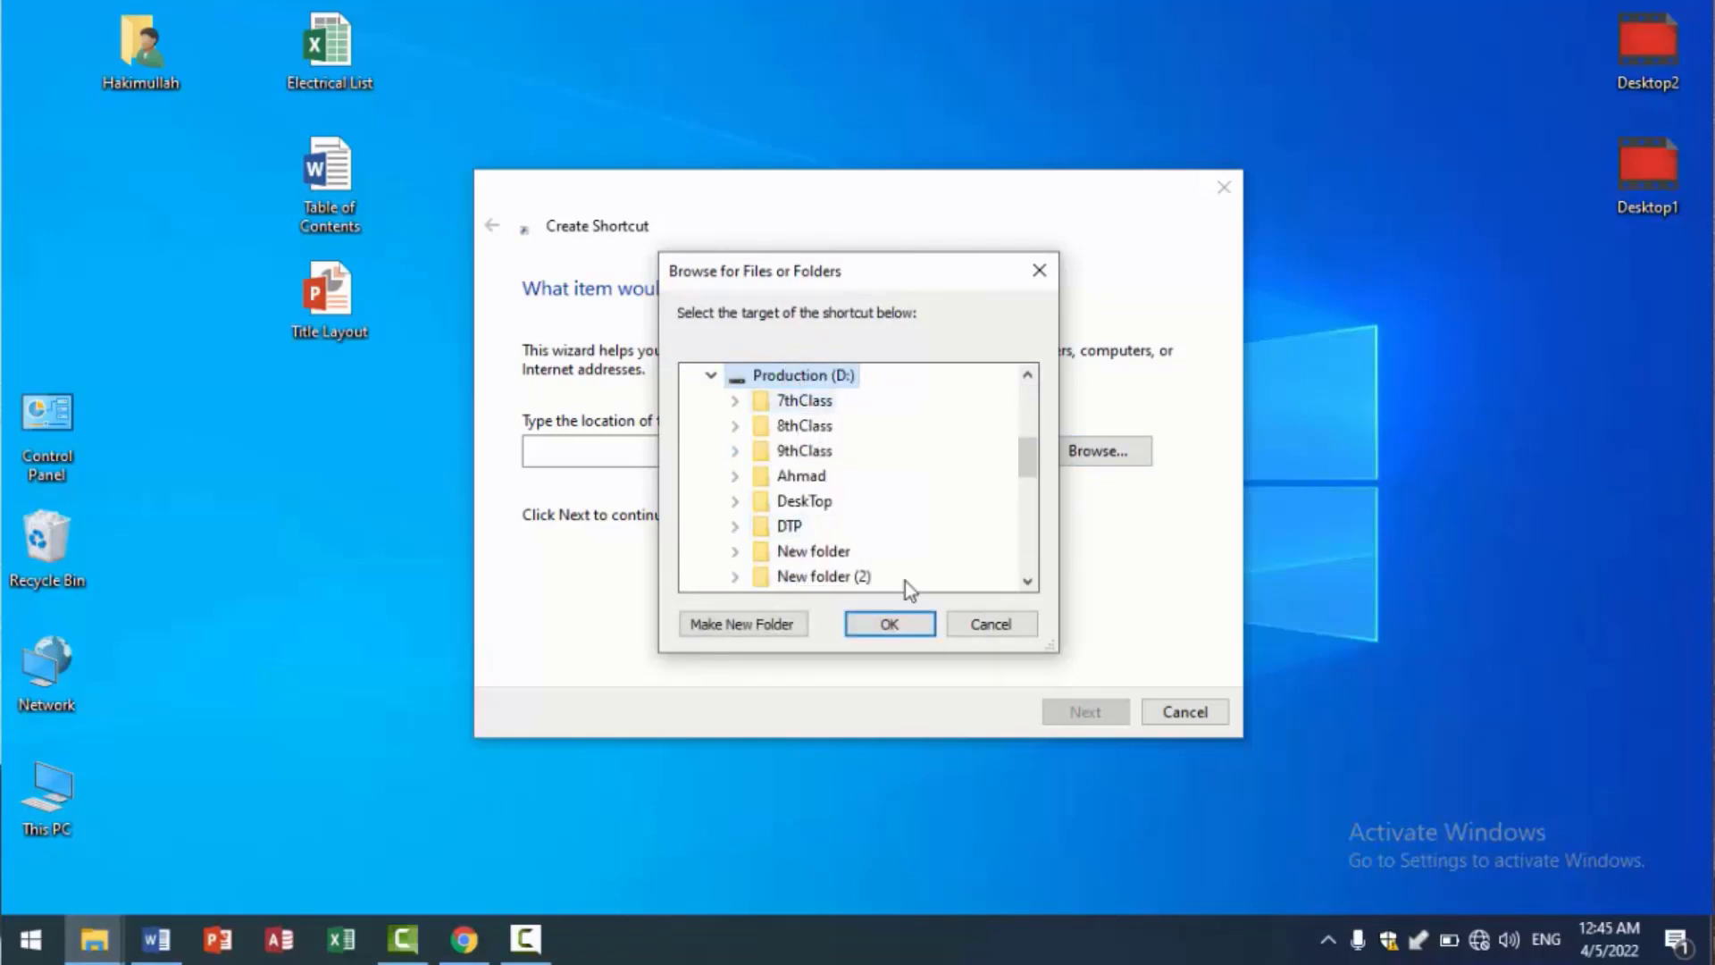
{"action": "left_click", "coordinate": [904, 621]}
{"action": "left_click", "coordinate": [1086, 711]}
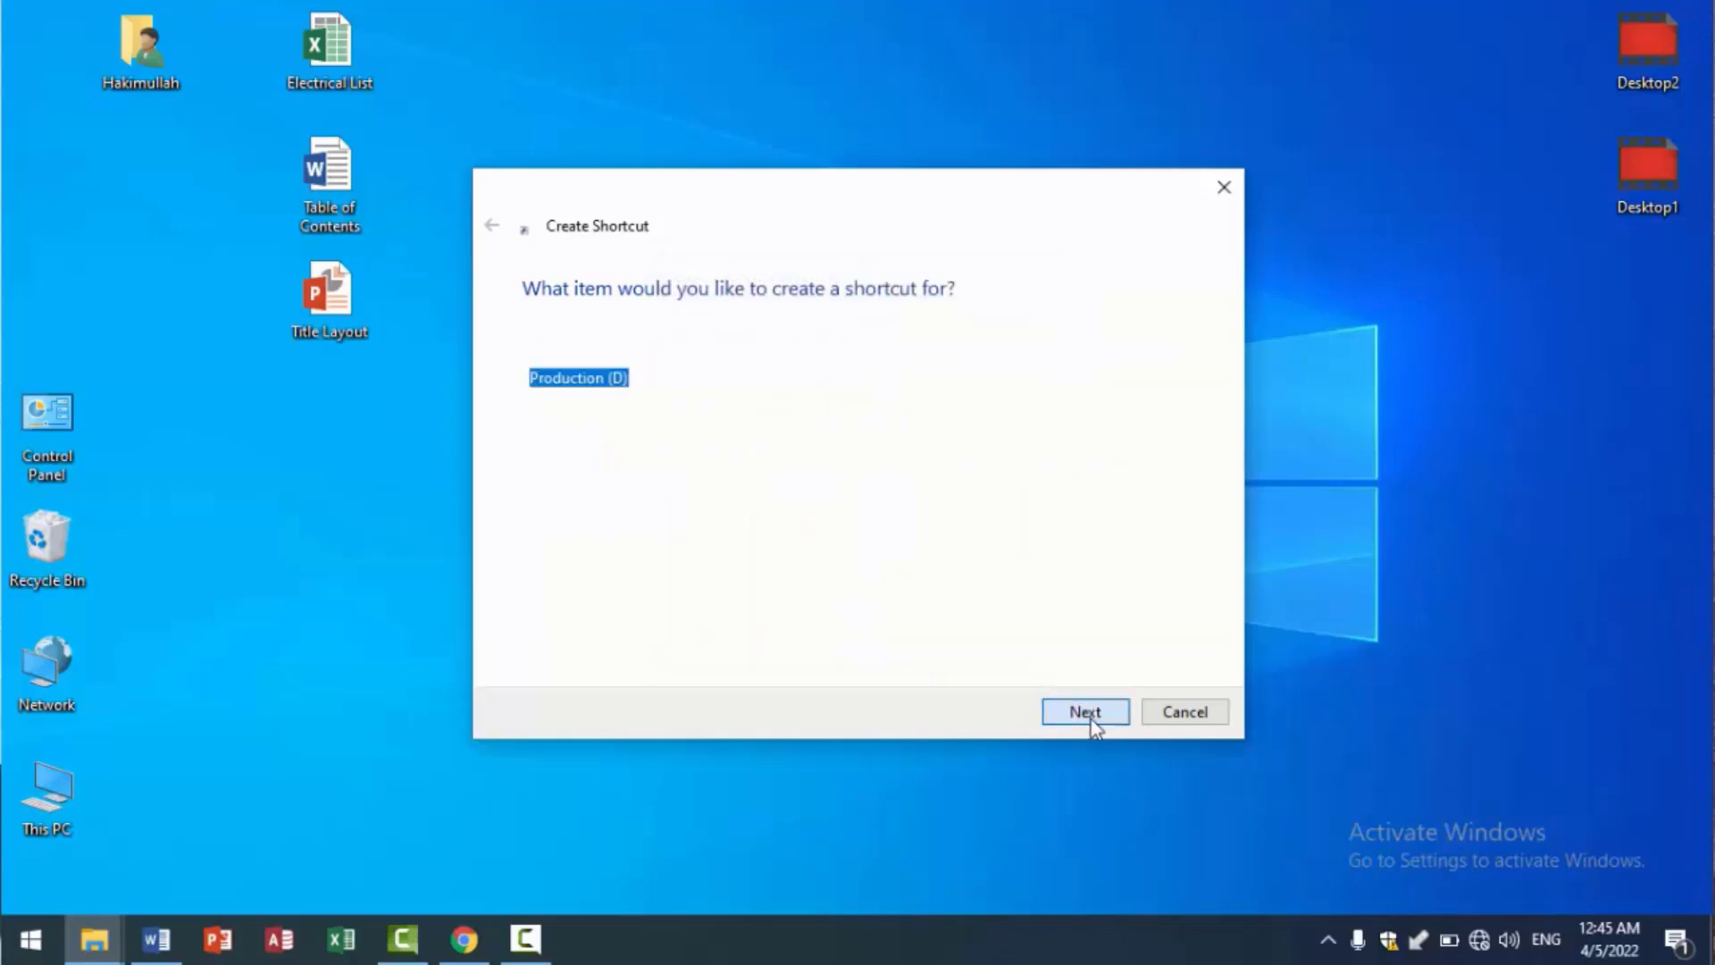
{"action": "left_click", "coordinate": [1086, 712]}
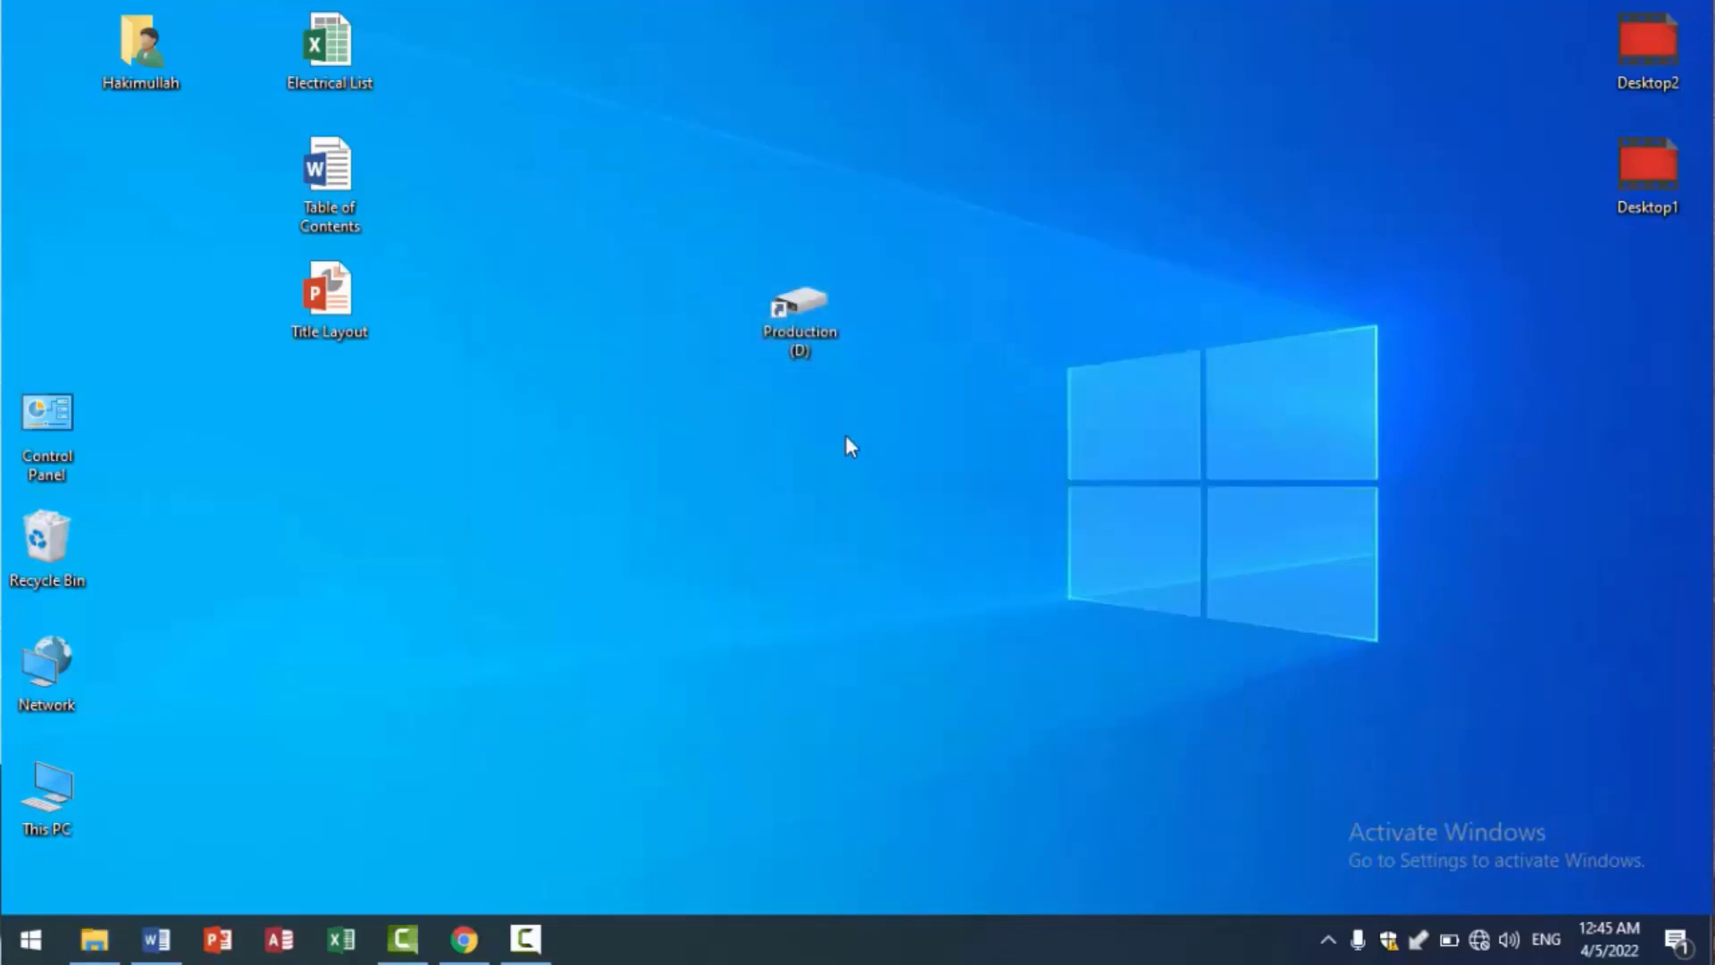
Test the Production (D) shortcut by opening and closing the drive window, and place its icon beside Electrical List.
{"action": "left_click_drag", "start_coordinate": [820, 341], "coordinate": [596, 209]}
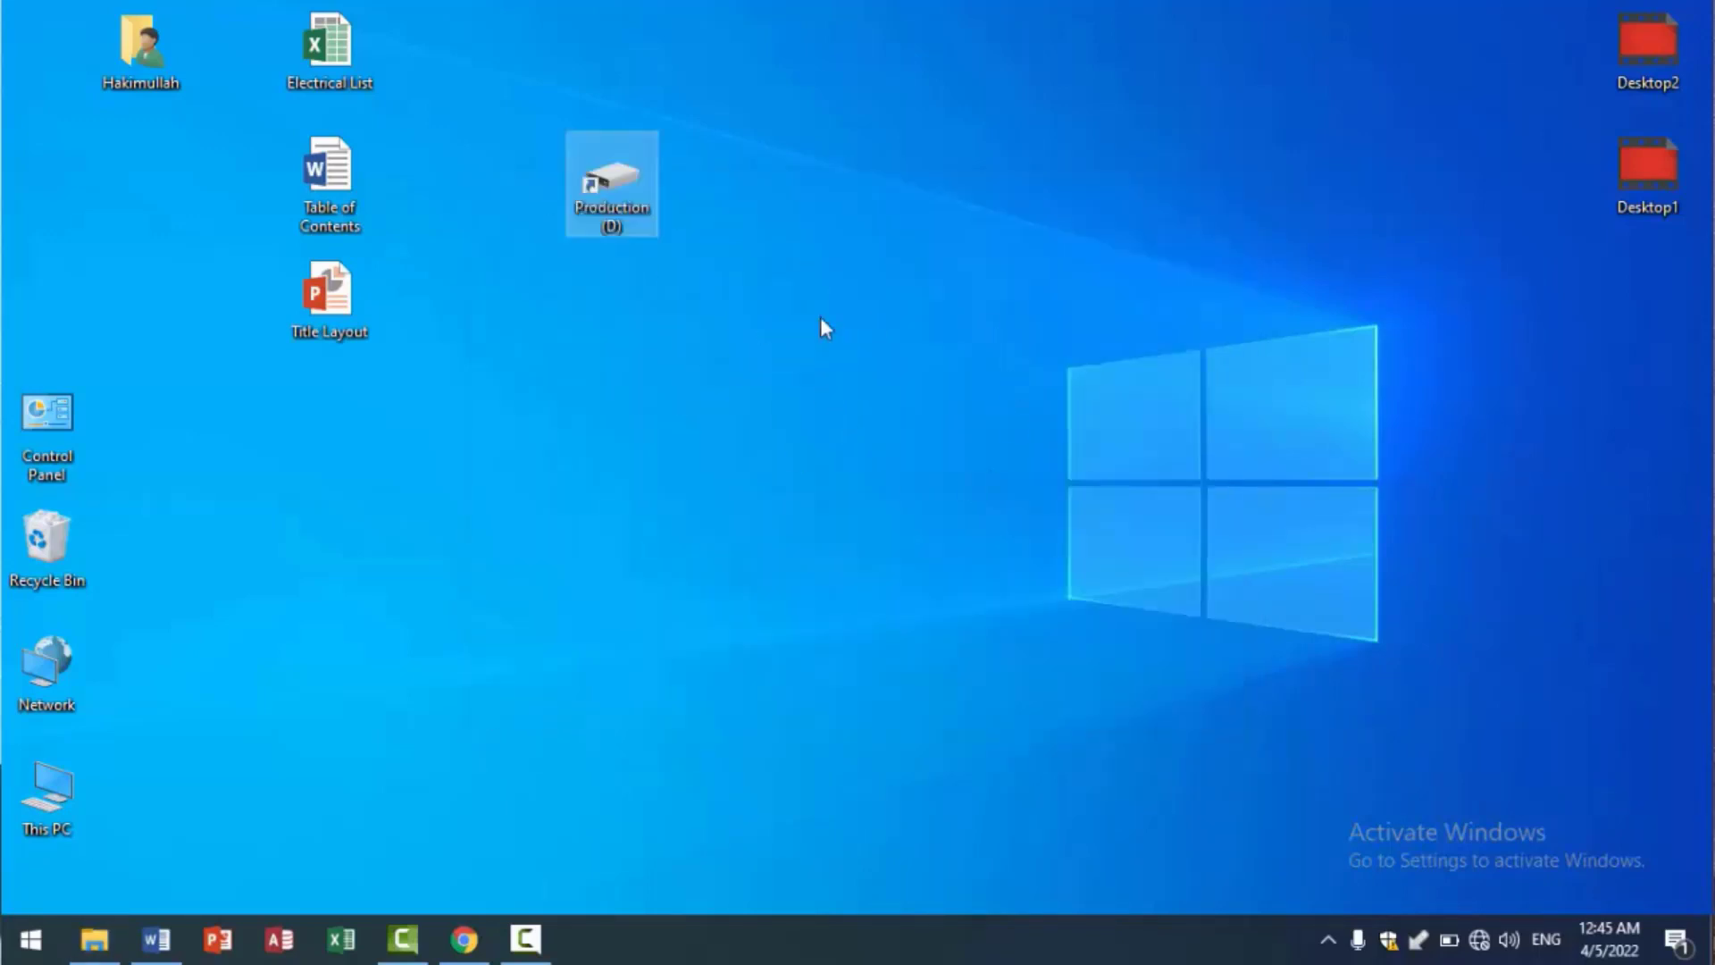
{"action": "left_click", "coordinate": [683, 337]}
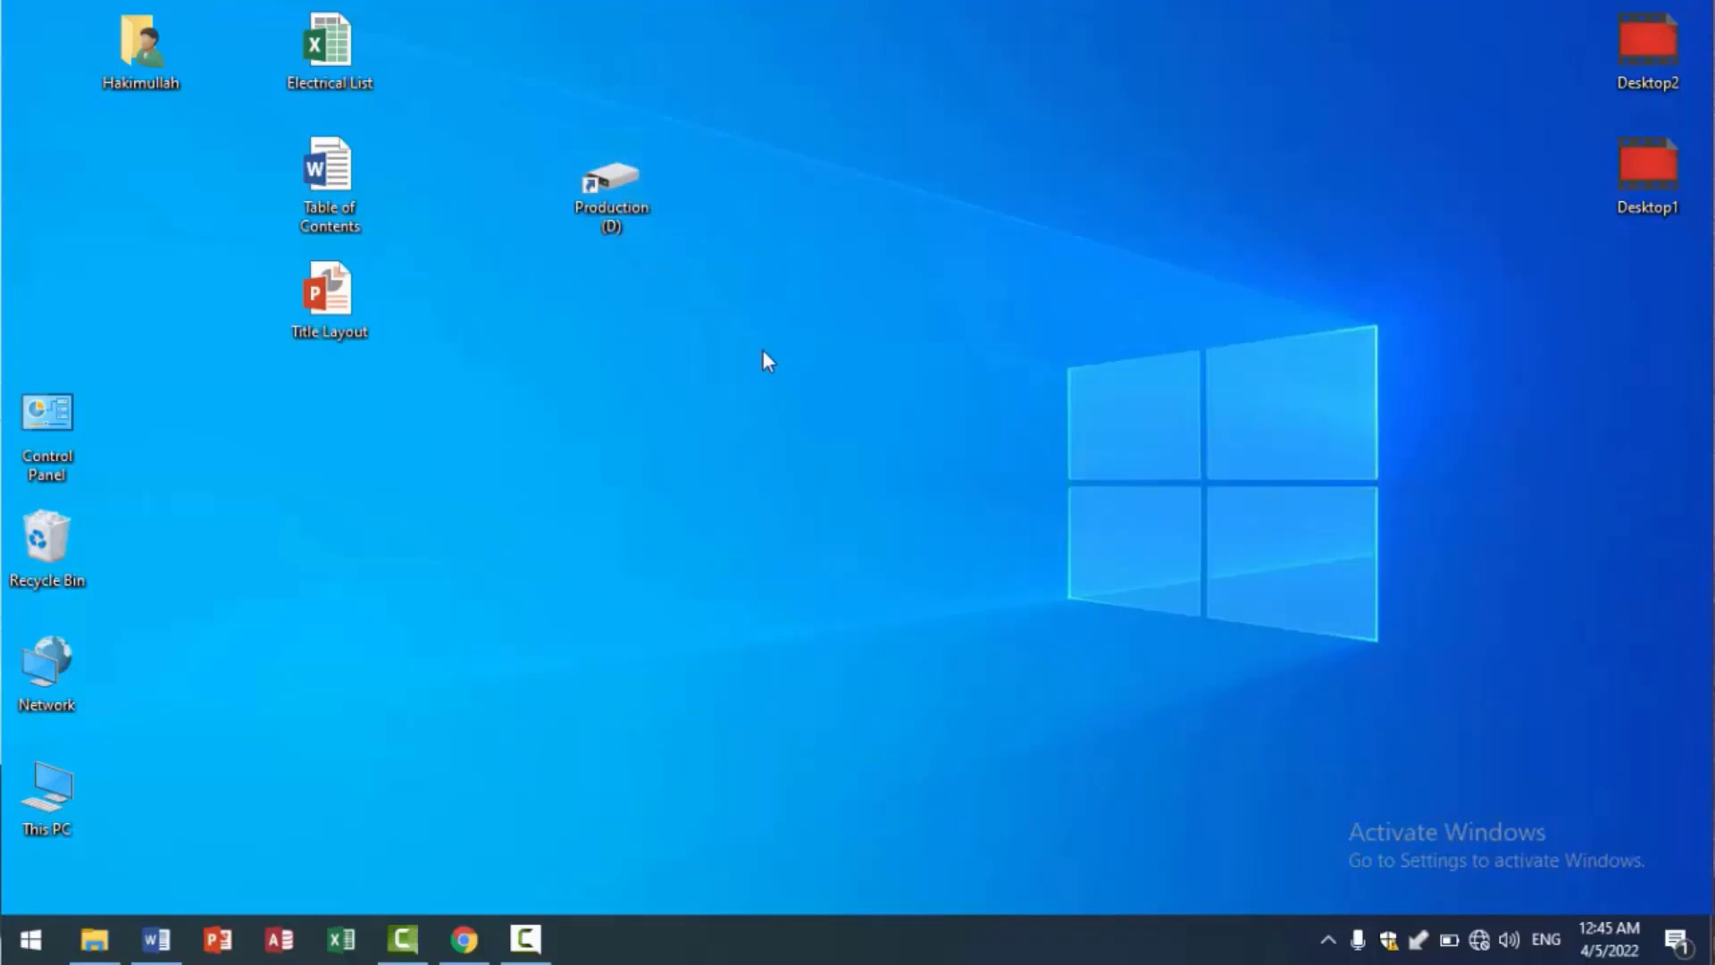
{"action": "key", "text": "Return"}
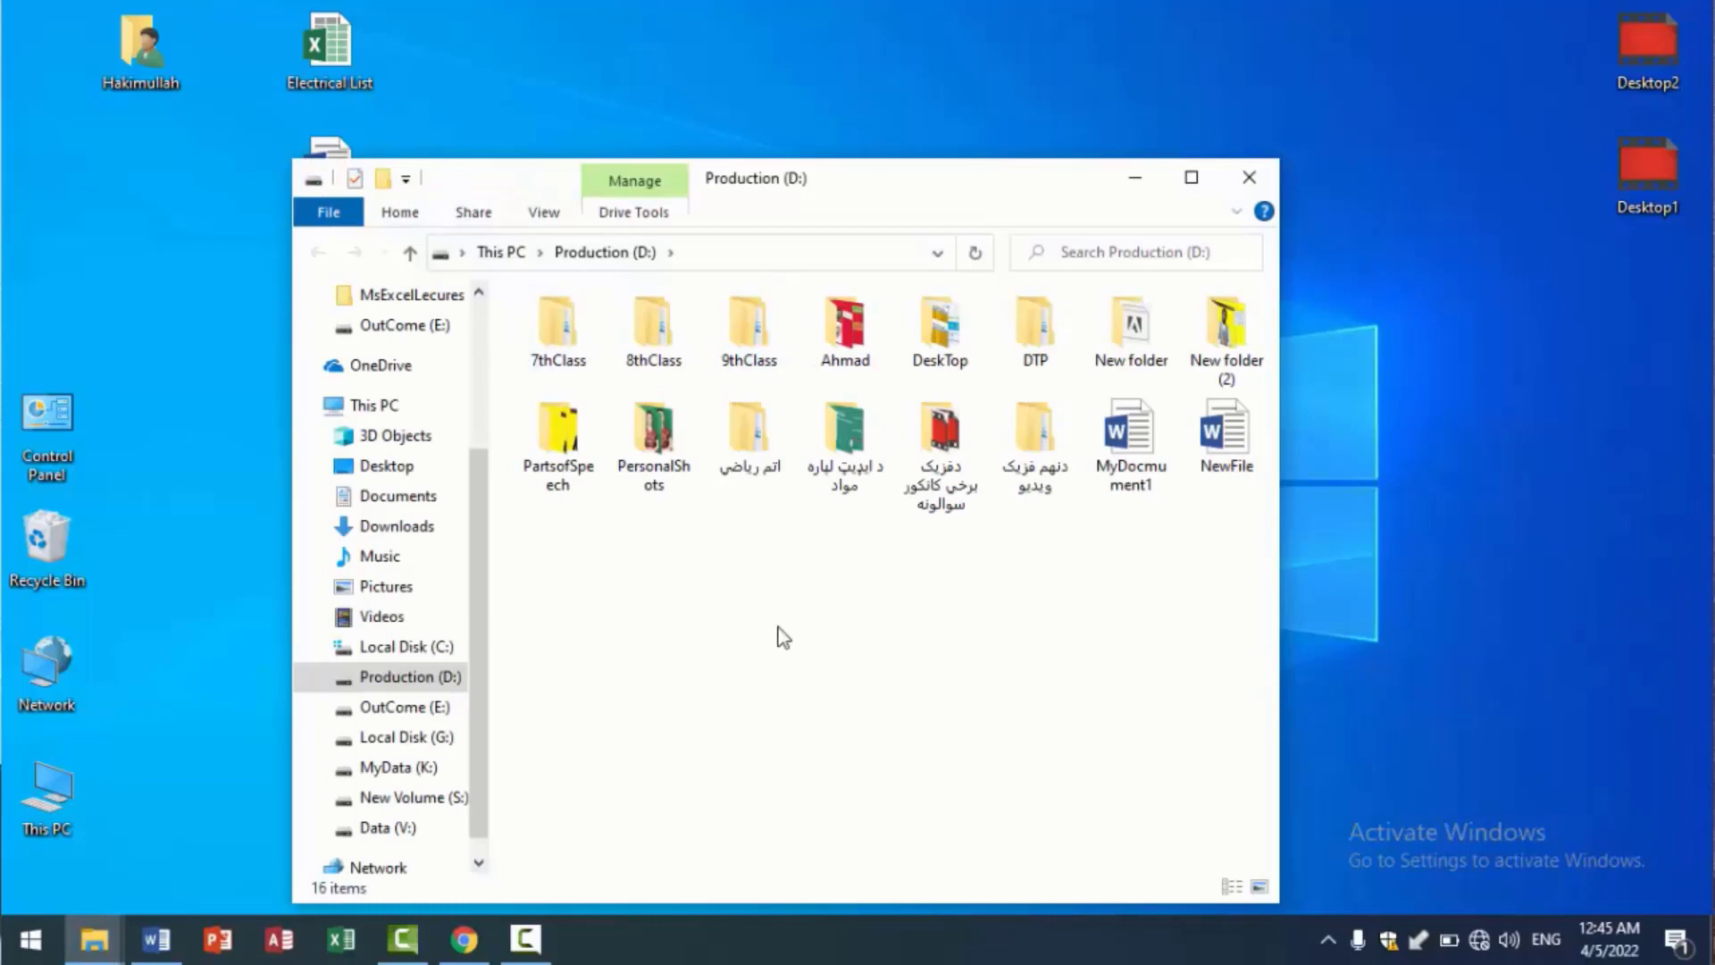
{"action": "left_click", "coordinate": [1249, 177]}
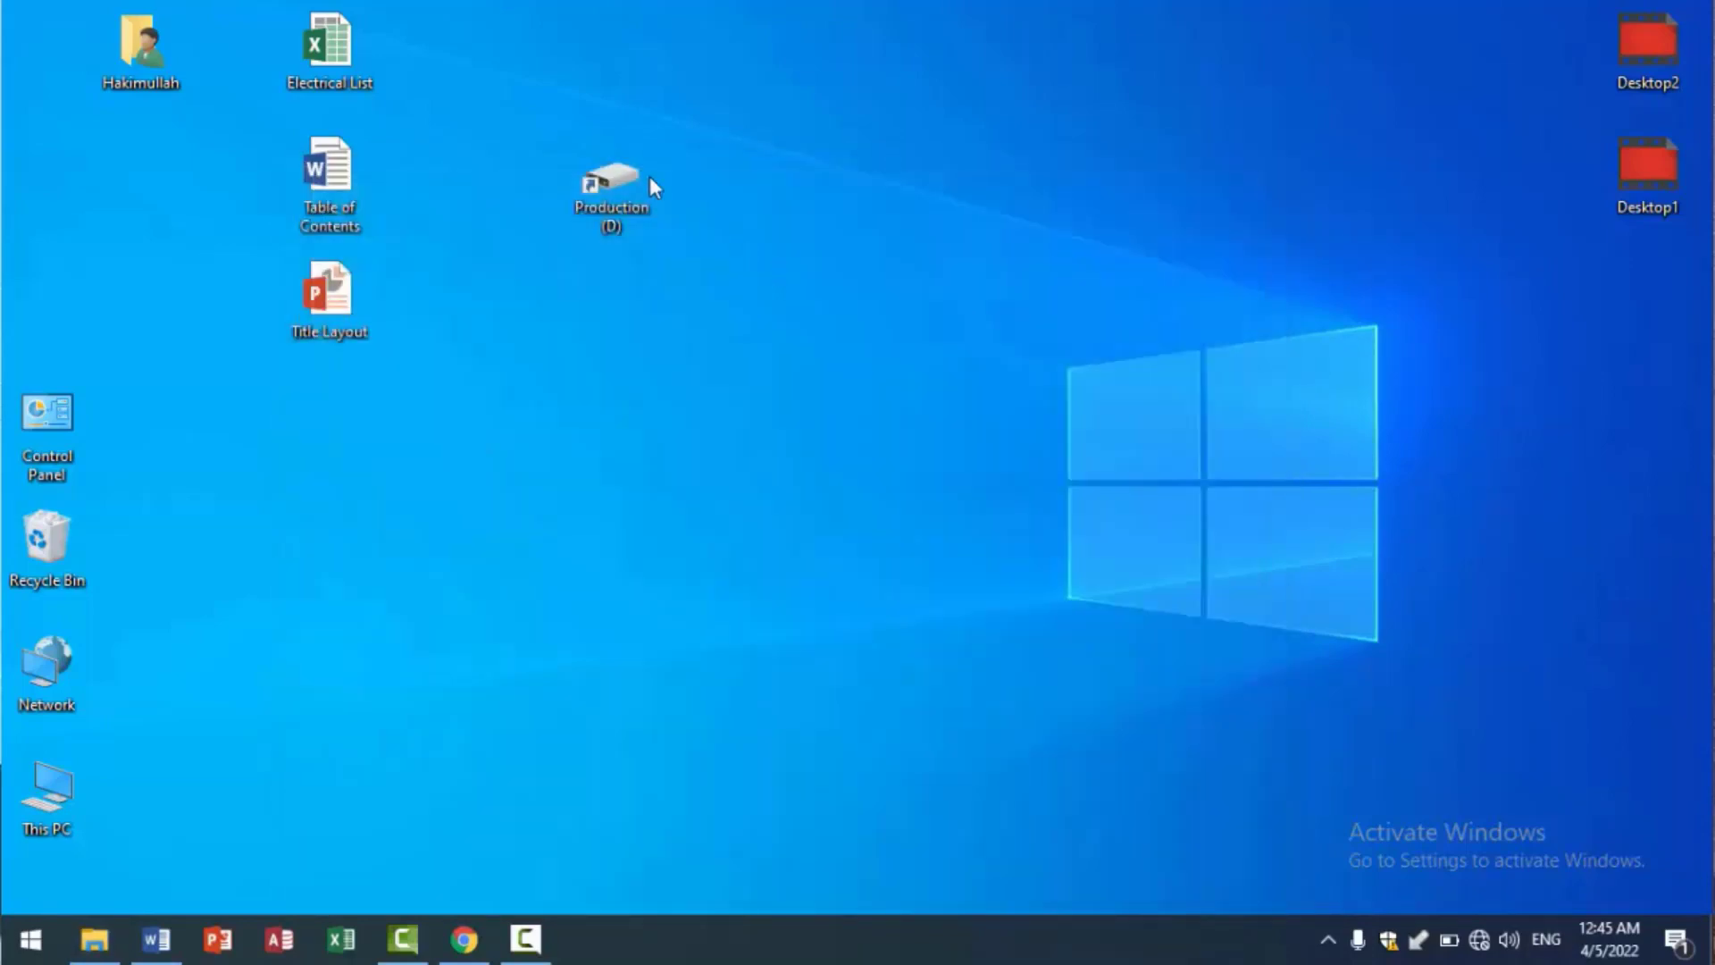
{"action": "left_click_drag", "start_coordinate": [614, 192], "coordinate": [555, 61]}
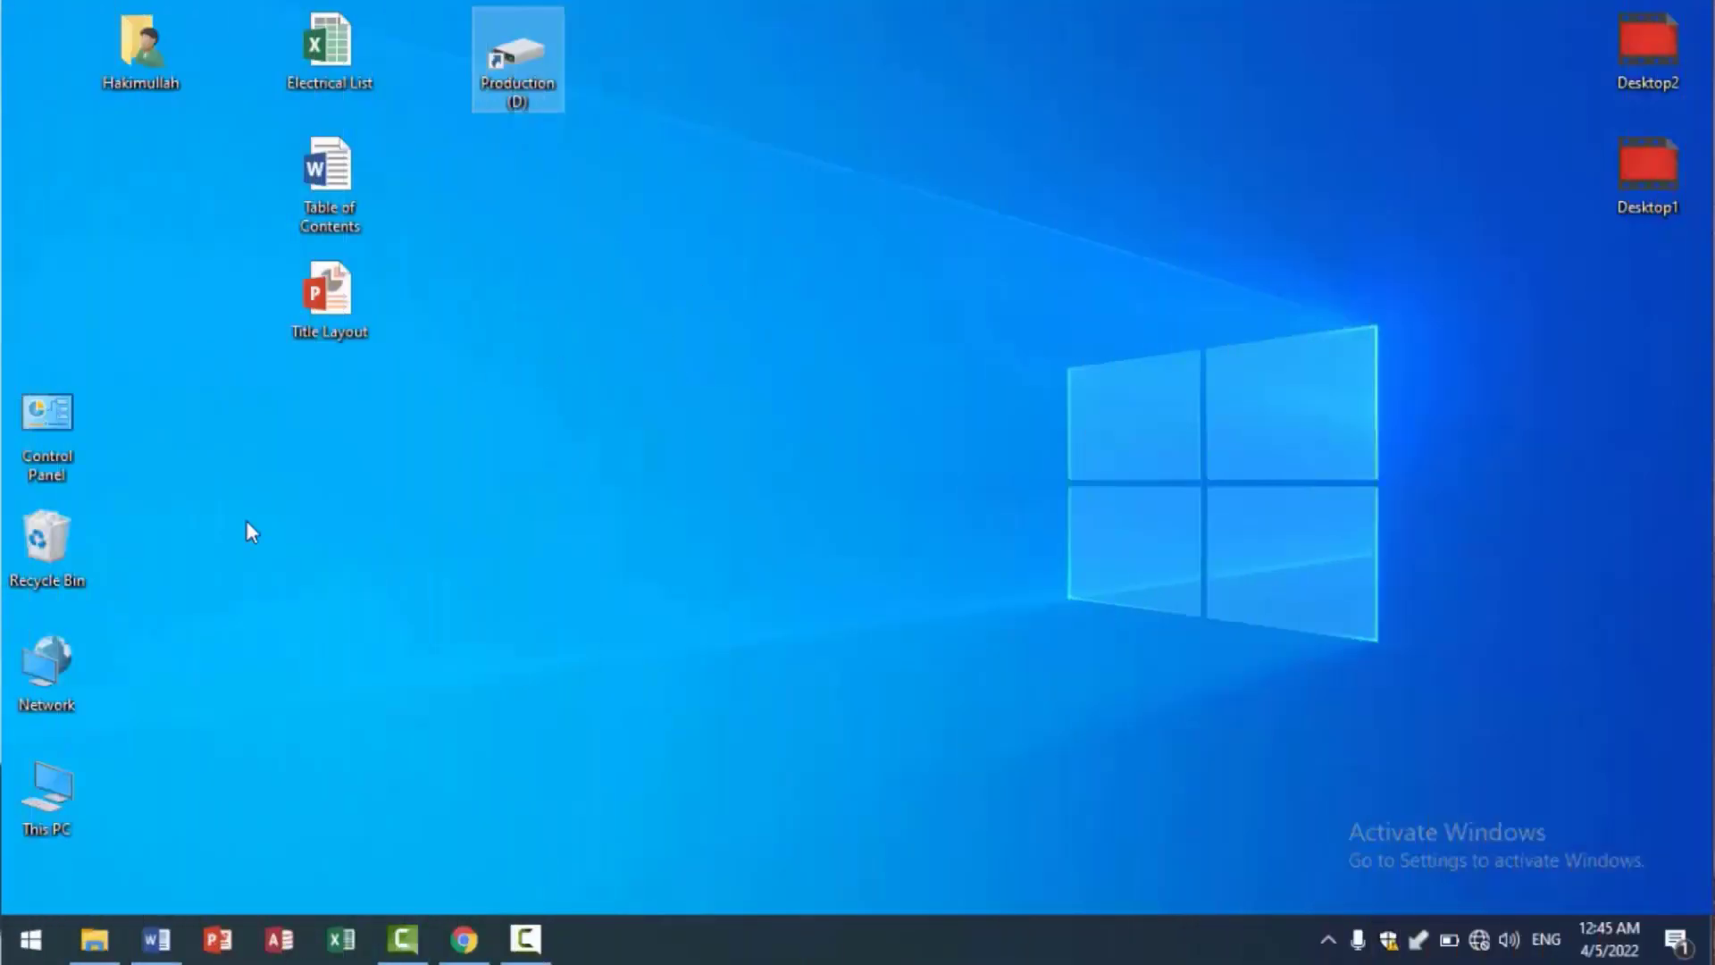
Open the OutCome (E:) drive from This PC in a maximized window and view the item types that can be created there.
{"action": "left_click", "coordinate": [52, 799]}
{"action": "double_click", "coordinate": [51, 799]}
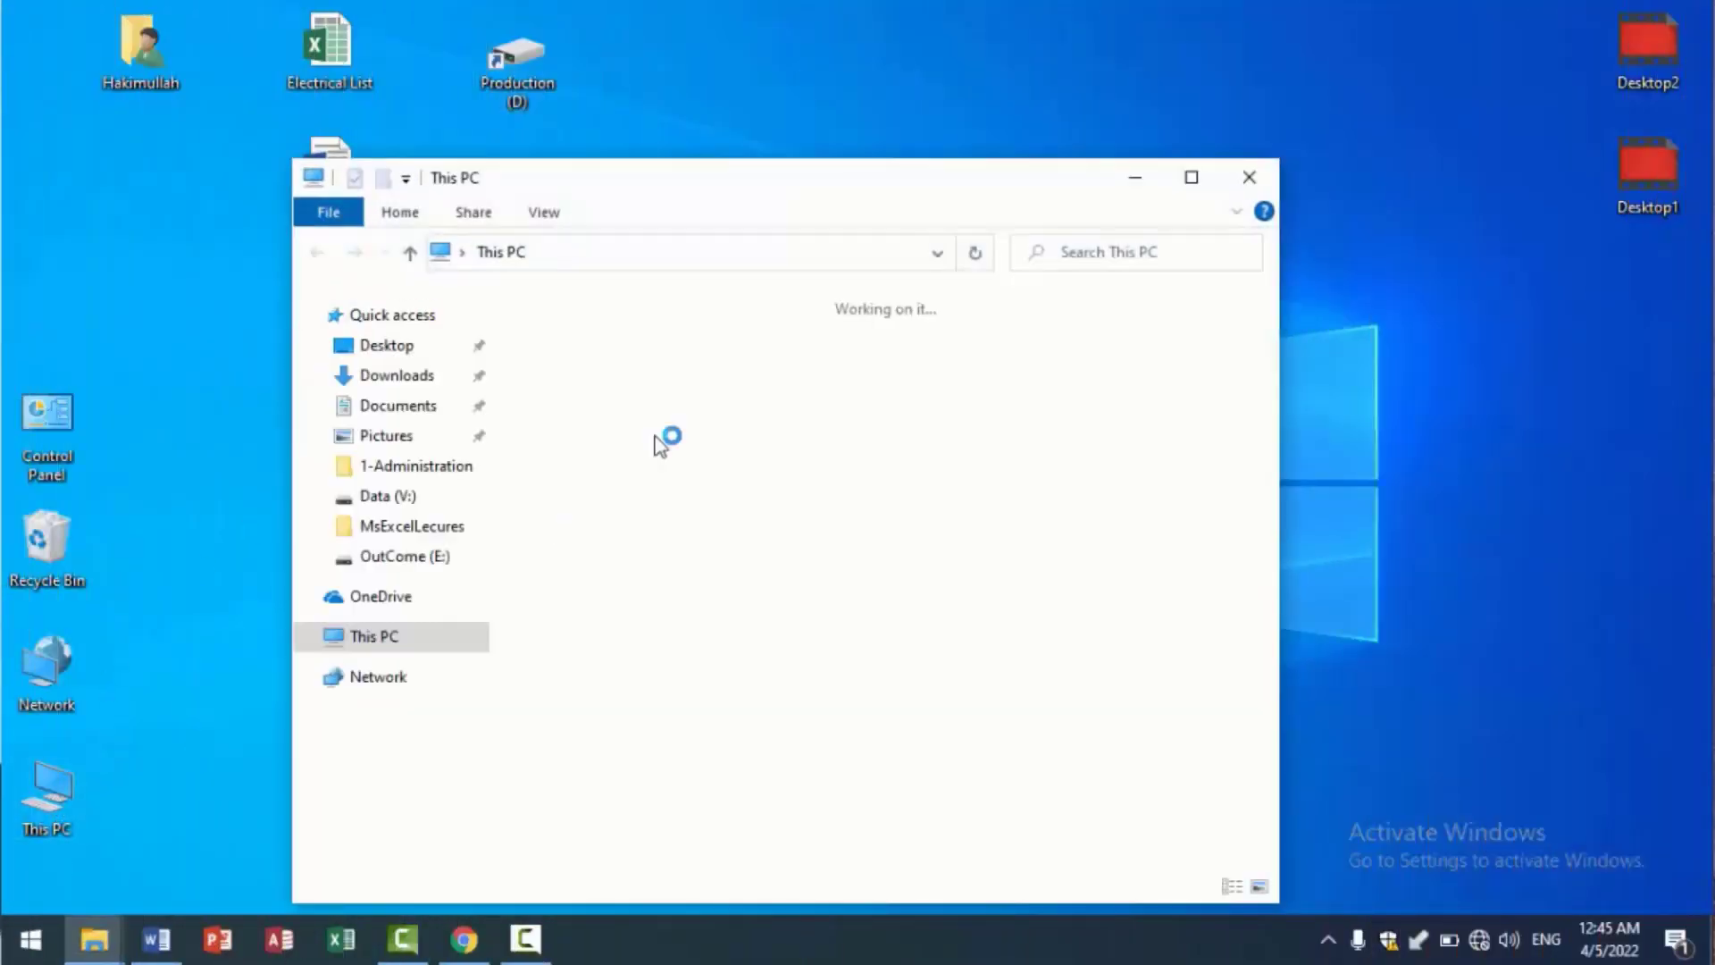
{"action": "left_click", "coordinate": [1191, 172]}
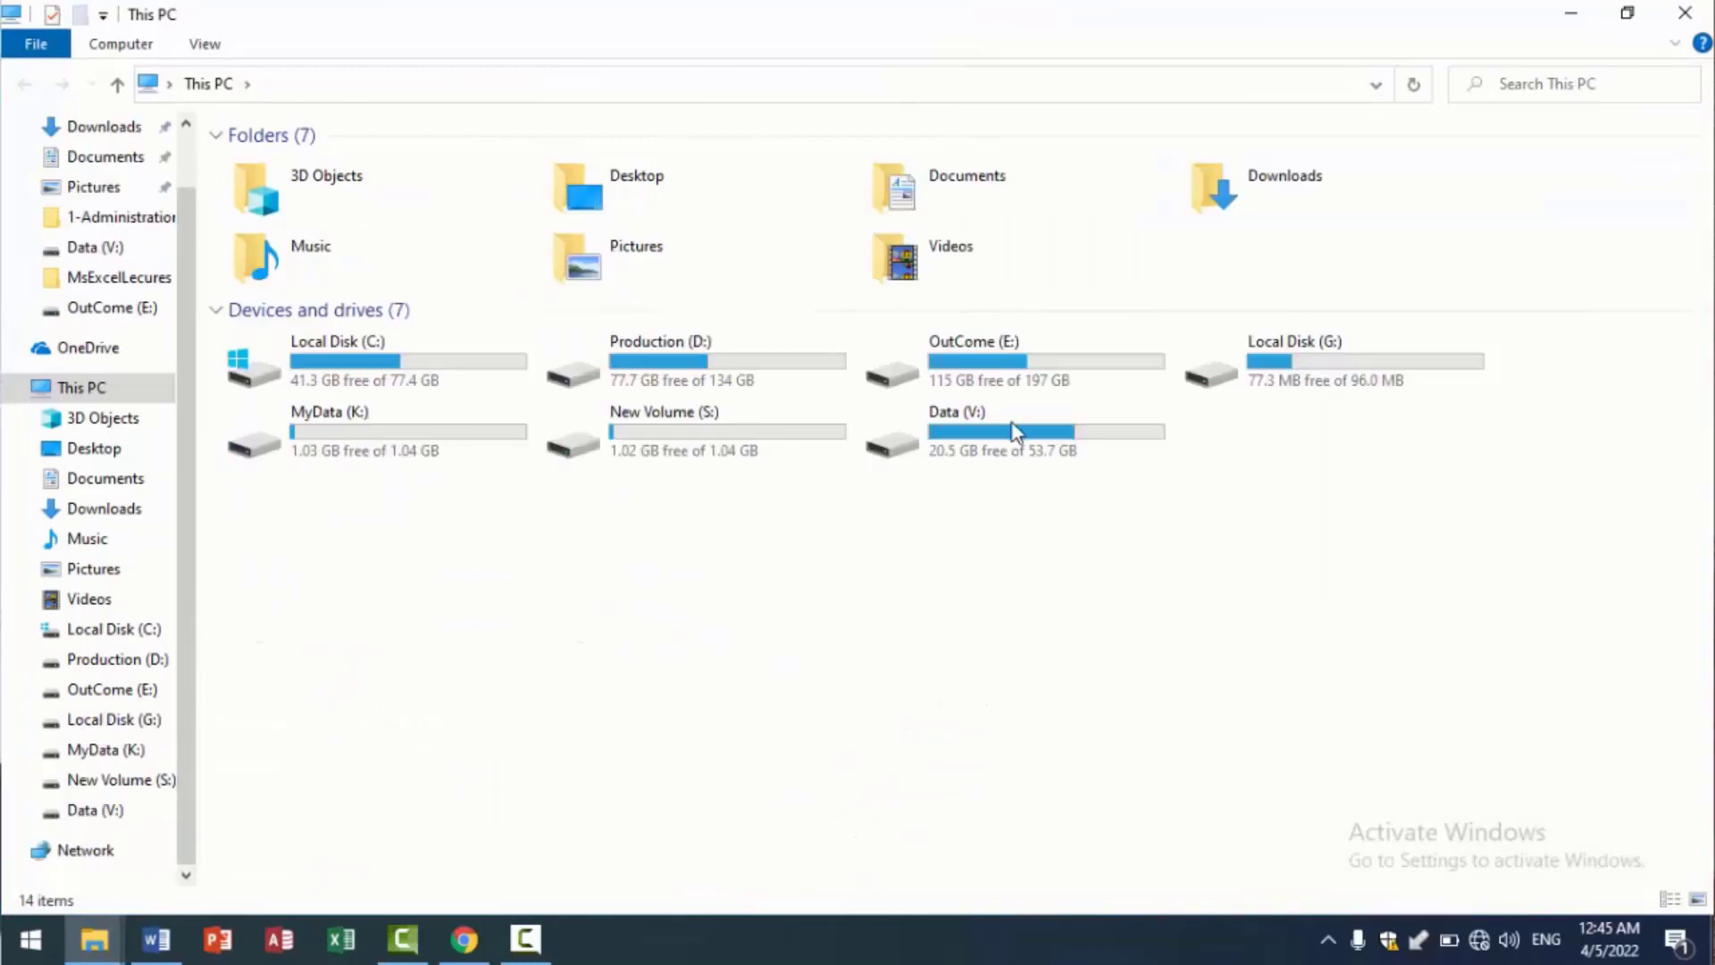
{"action": "double_click", "coordinate": [964, 374]}
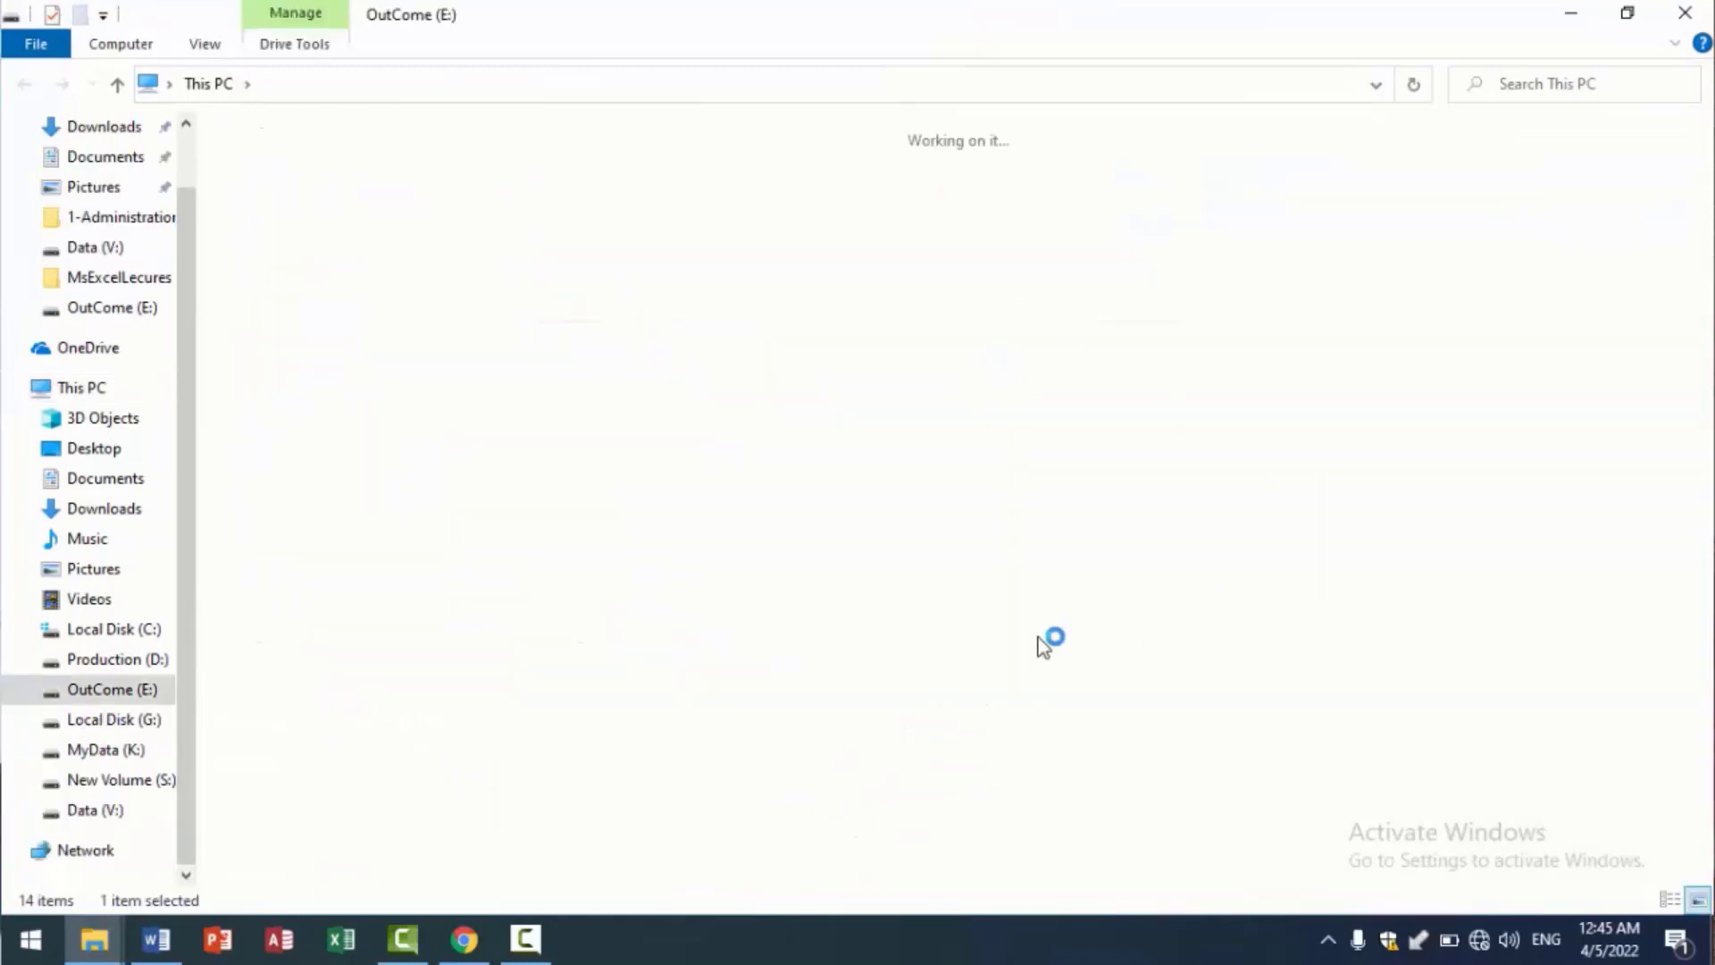
{"action": "right_click", "coordinate": [1178, 737]}
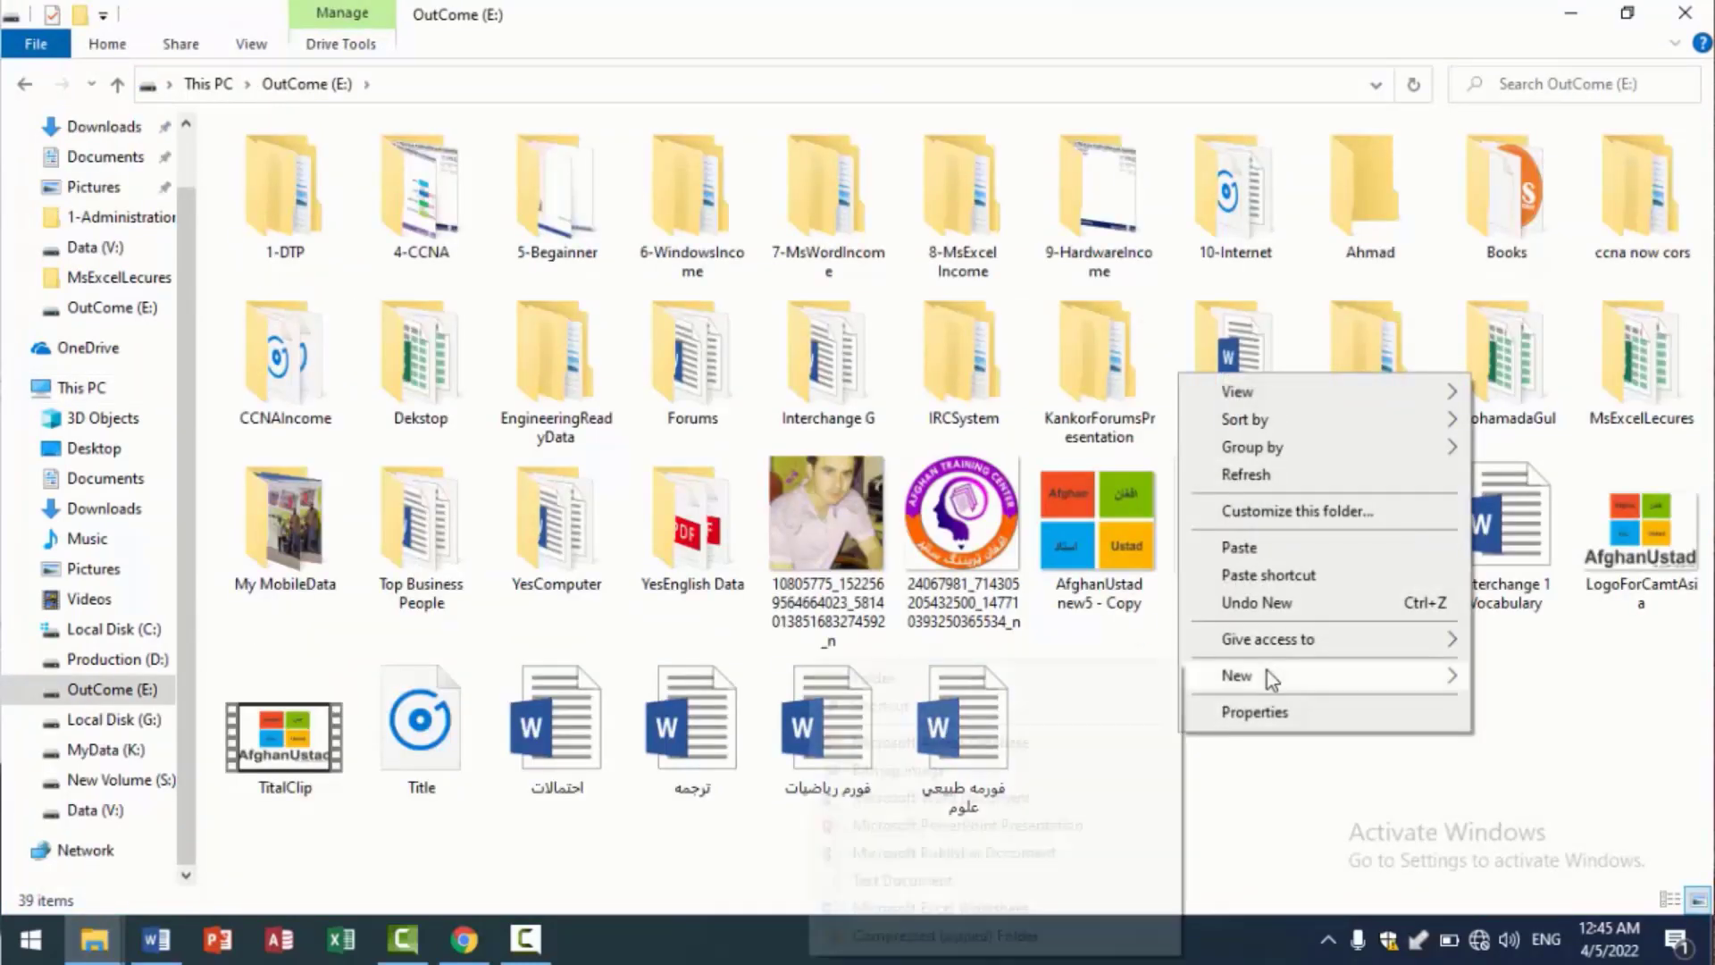
{"action": "mouse_move", "coordinate": [1266, 671]}
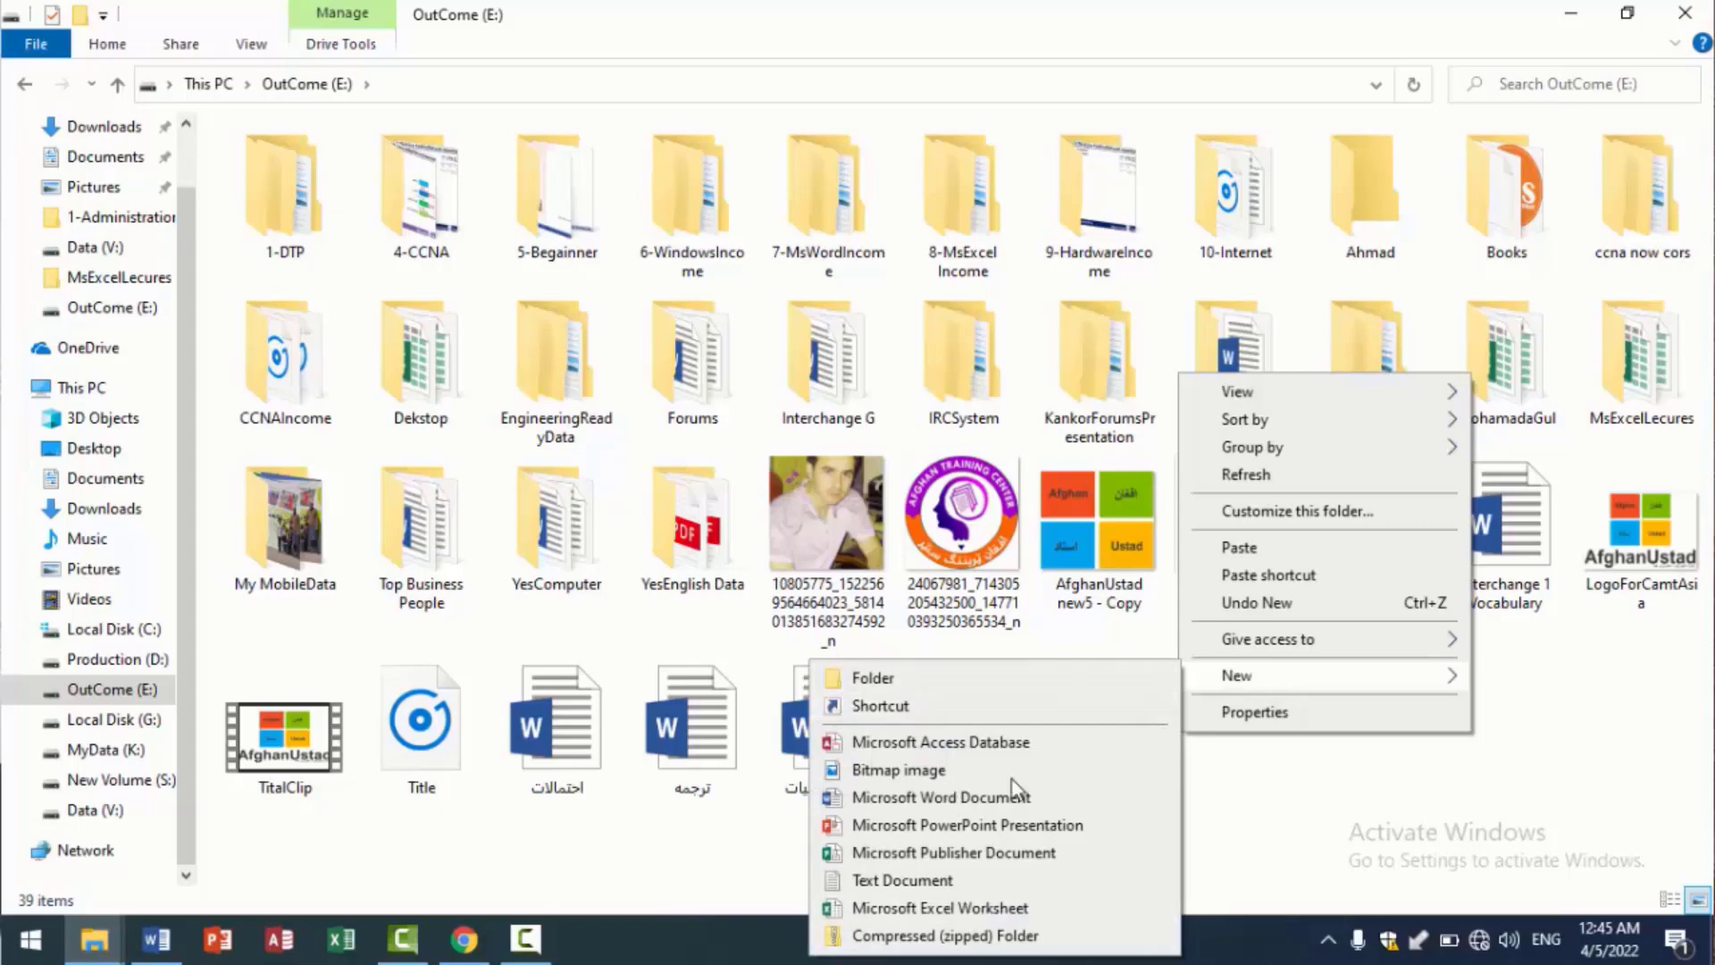
{"action": "left_click", "coordinate": [1278, 804]}
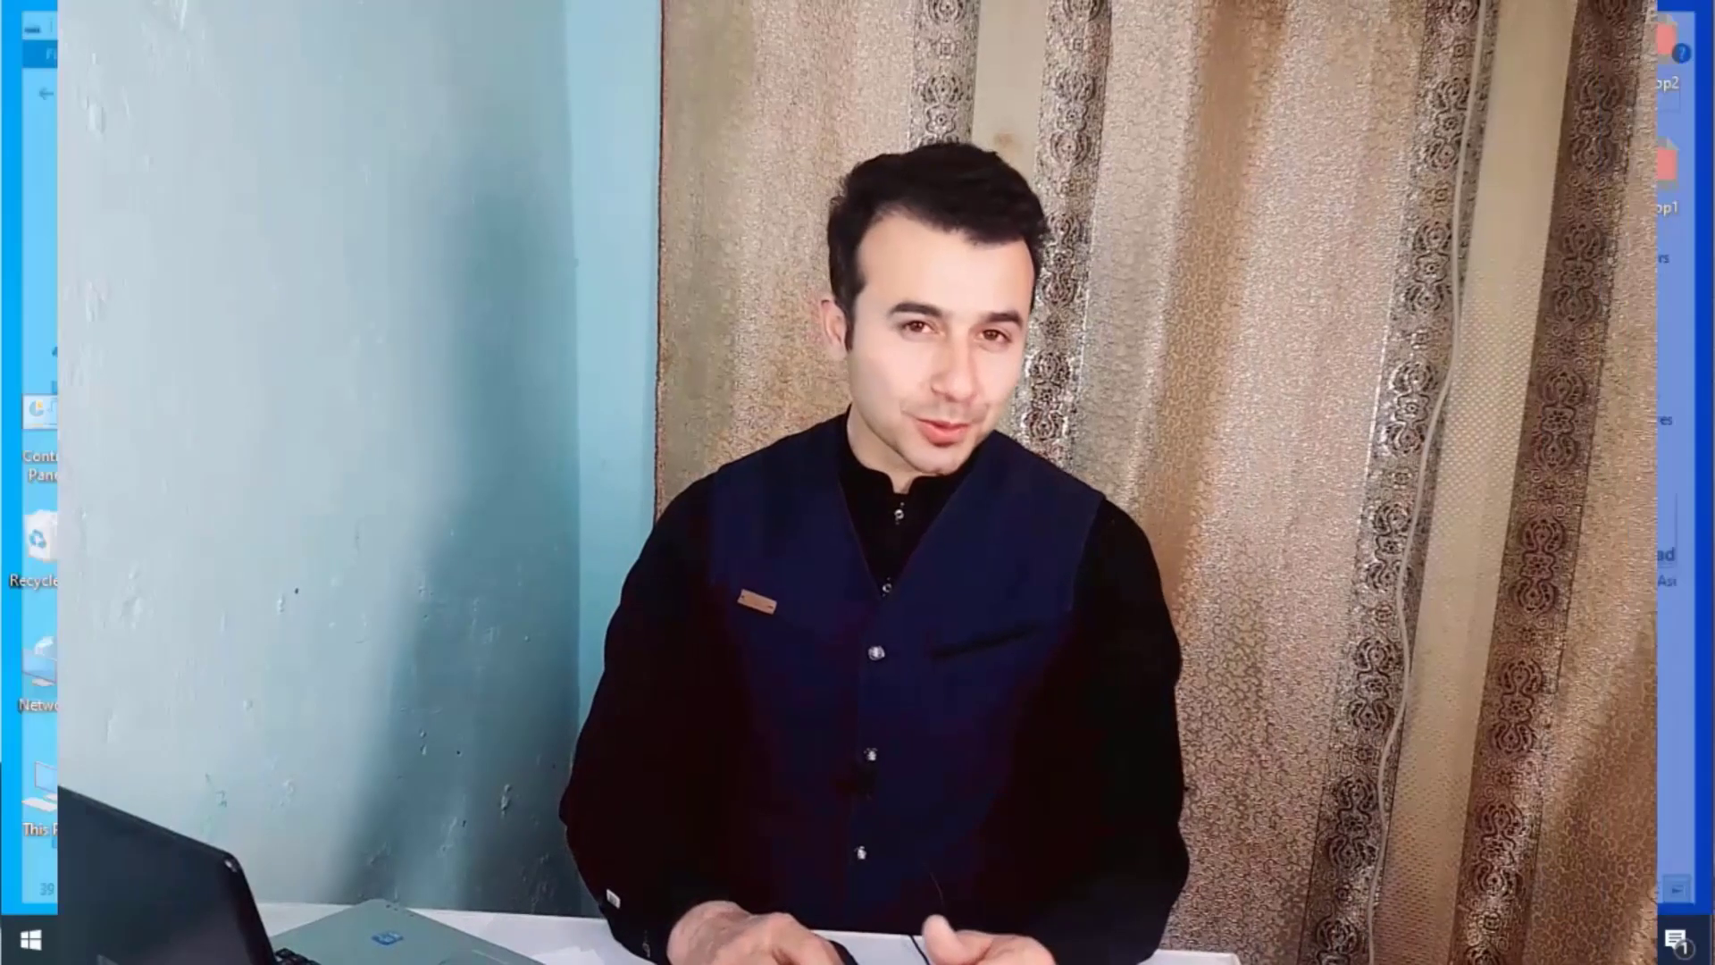